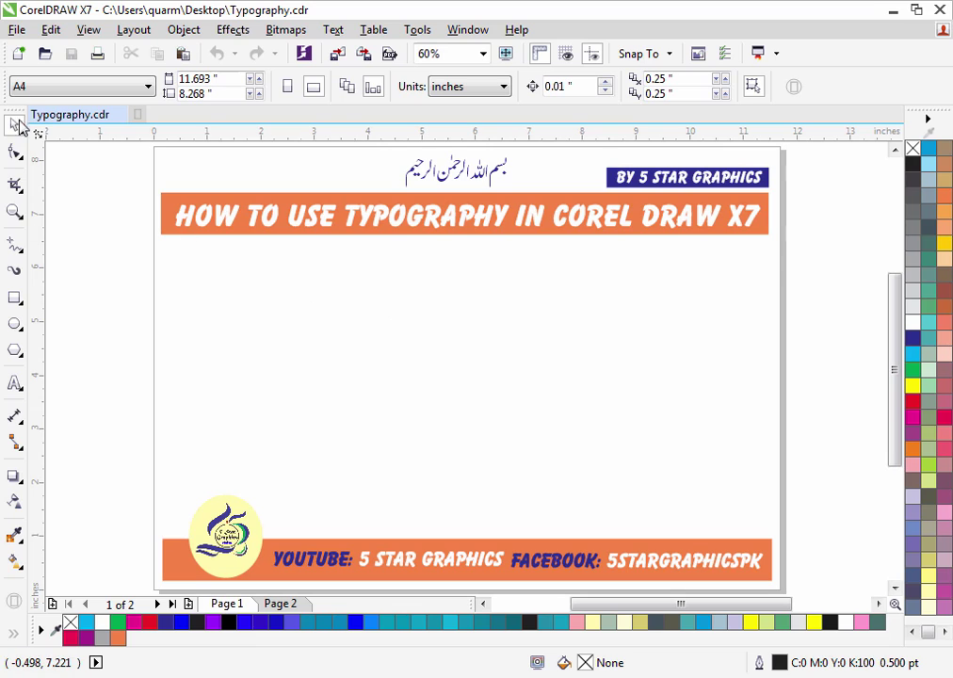
Import the TYPOGRAPHY JPEG from the Desktop and place it below the title banner, about 2.99 by 4.5 inches.
left_click(17, 29)
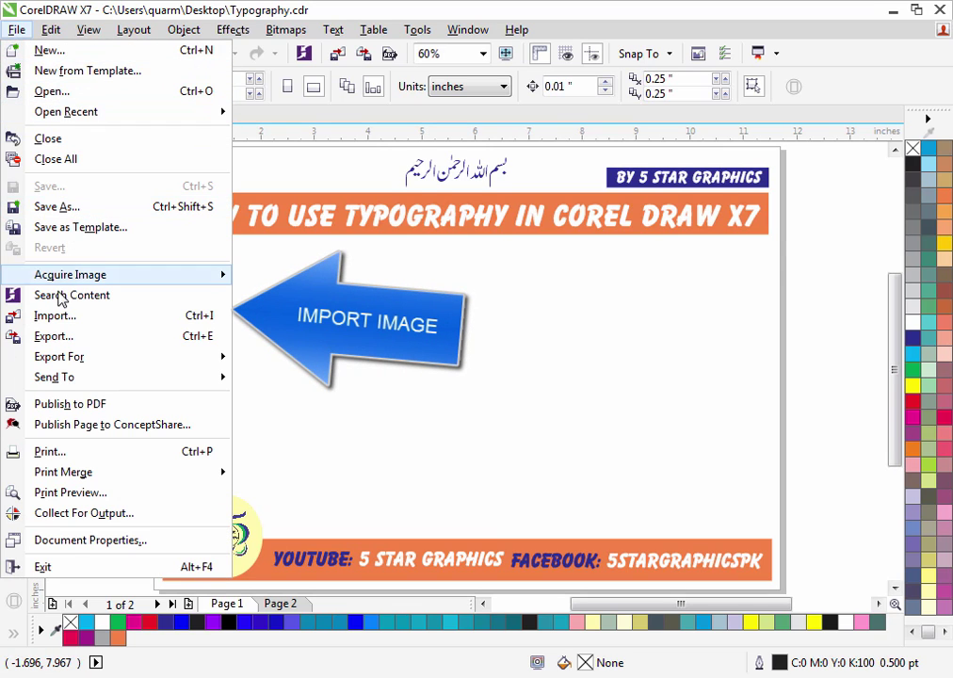
left_click(158, 322)
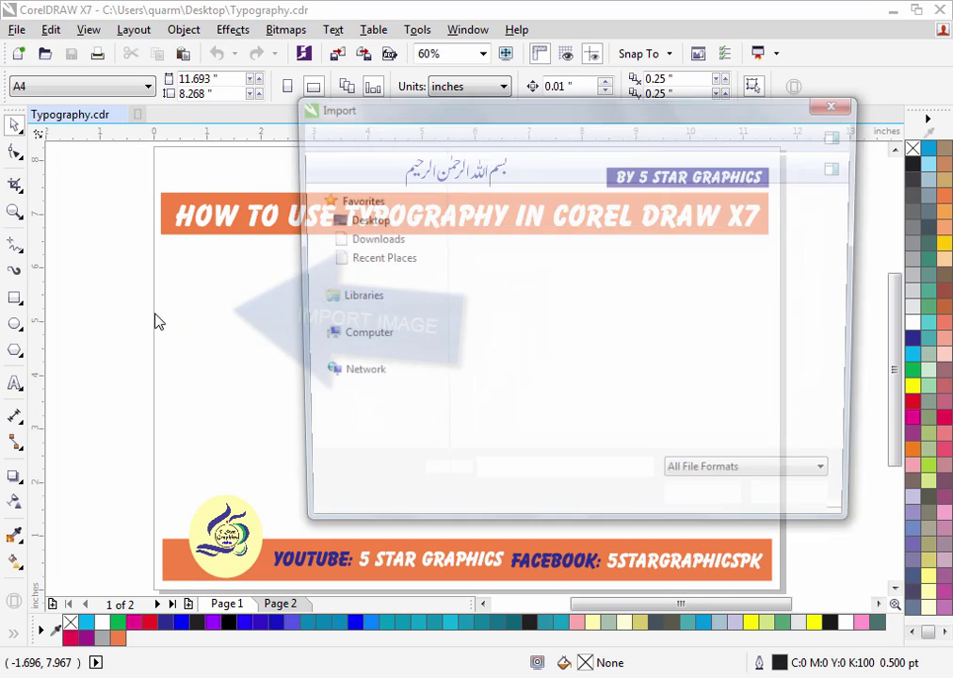
left_click(344, 219)
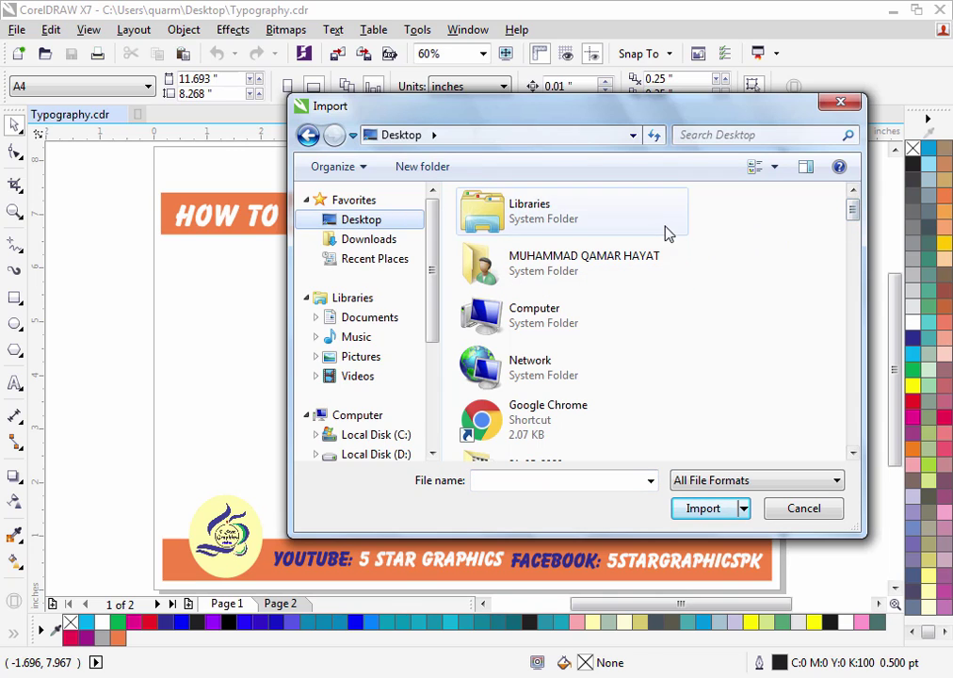
left_click(675, 265)
left_click_drag(854, 215, 856, 428)
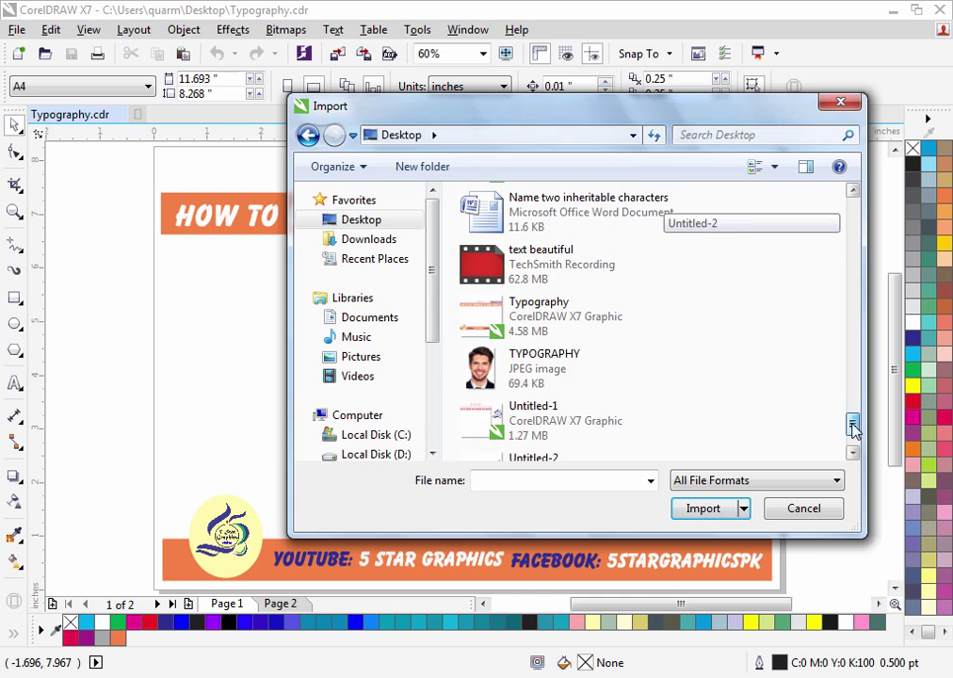
left_click(591, 389)
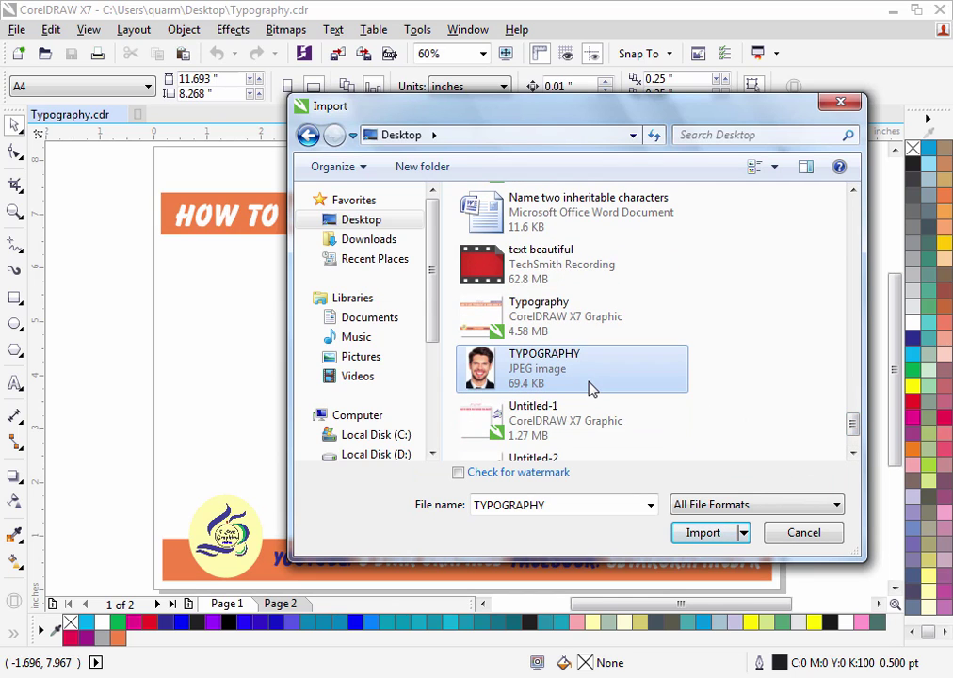
left_click(714, 533)
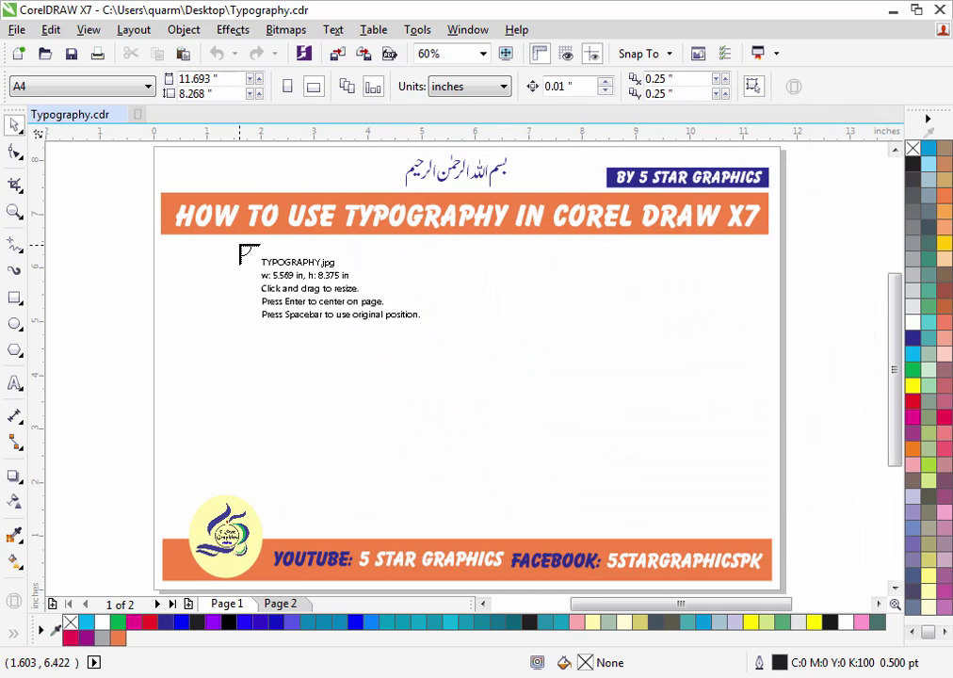
left_click_drag(240, 246, 404, 488)
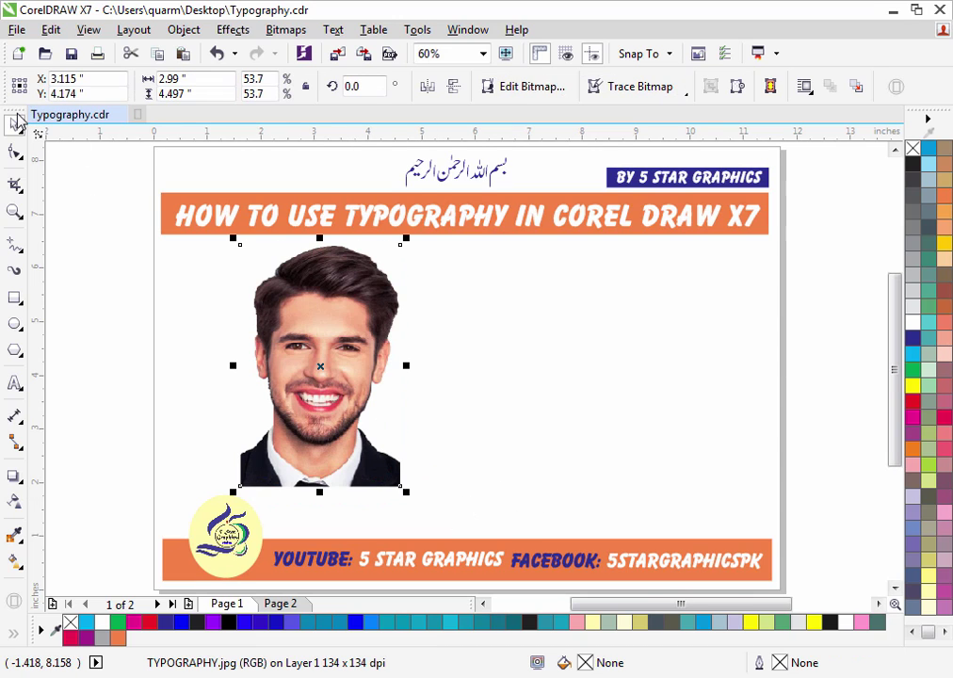
left_click(415, 331)
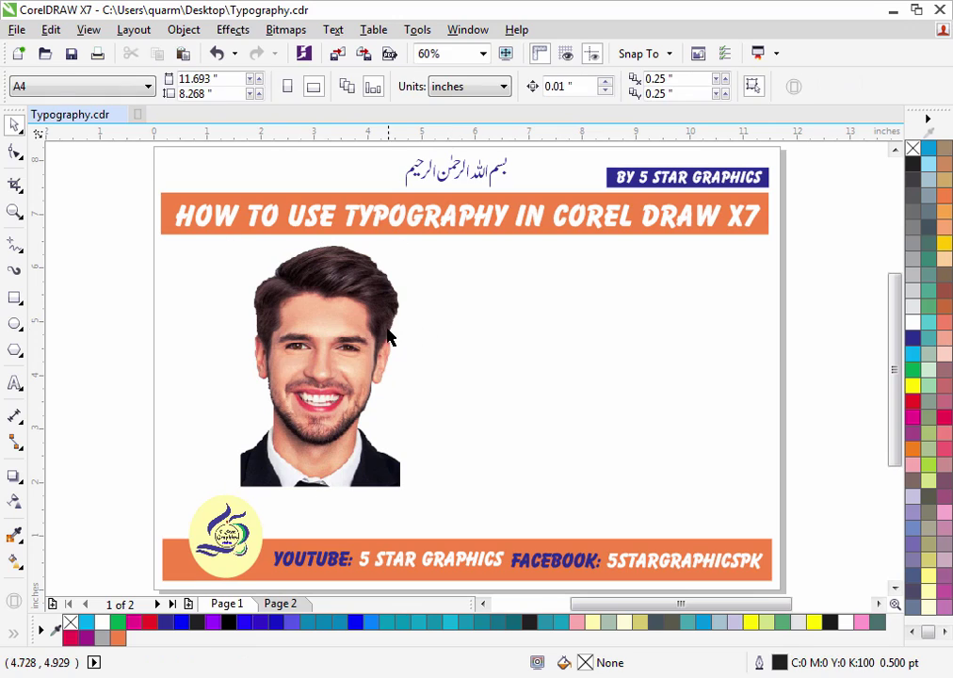
Reposition the portrait and enlarge it proportionally to about 3.7 by 5.56 inches, filling the space between the two orange banners.
left_click(351, 347)
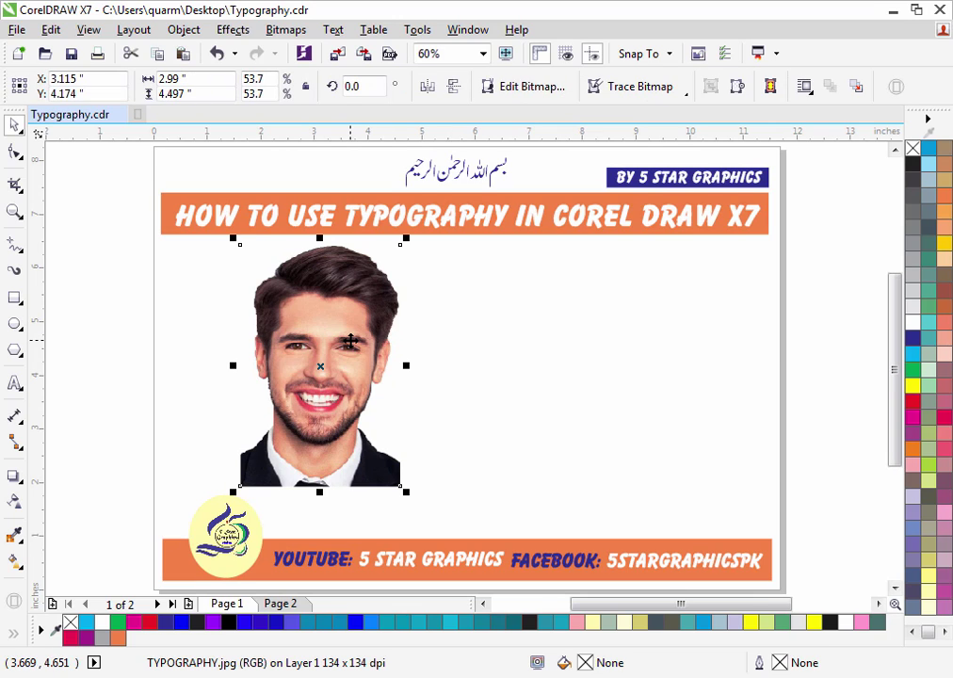
left_click_drag(350, 342, 375, 354)
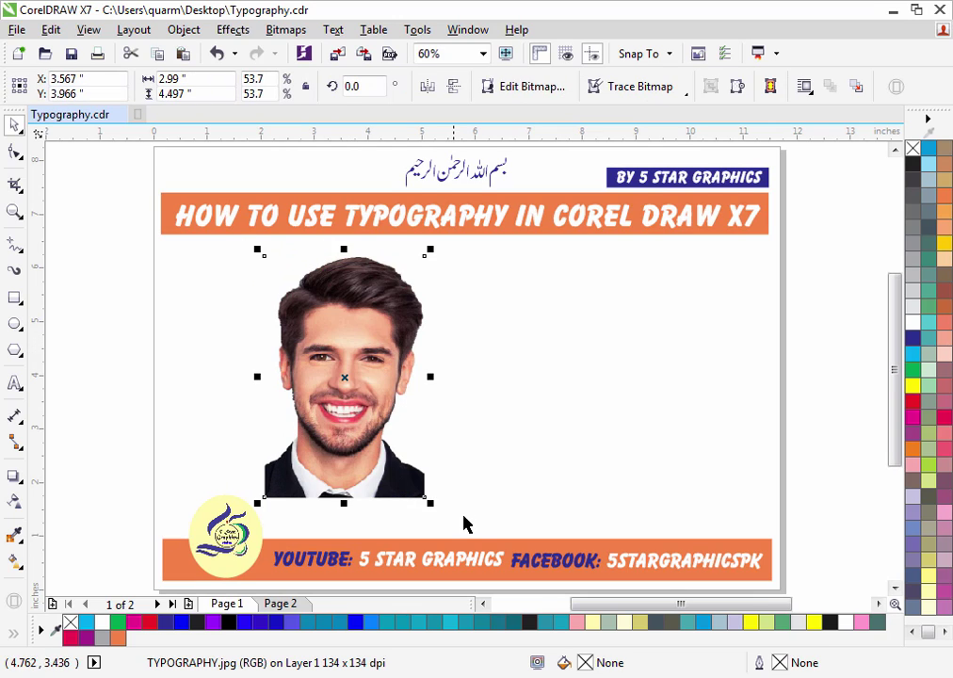
left_click_drag(427, 500, 450, 540)
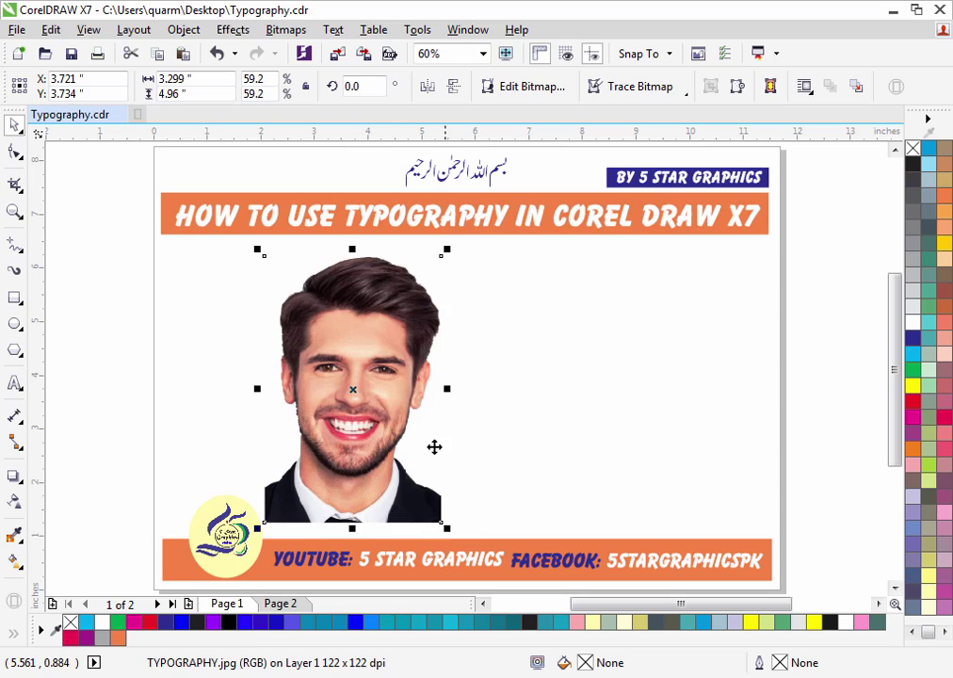
left_click_drag(391, 384, 391, 369)
left_click_drag(448, 513, 468, 537)
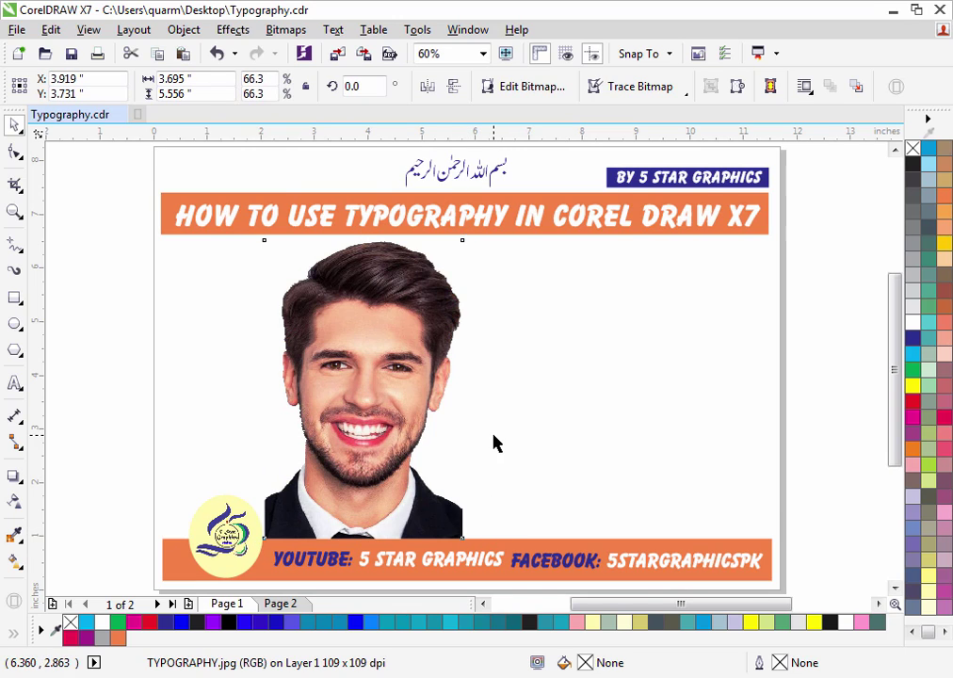
left_click(496, 443)
Copy and paste the portrait, and place the duplicate beside the original on its right.
left_click(431, 375)
right_click(430, 369)
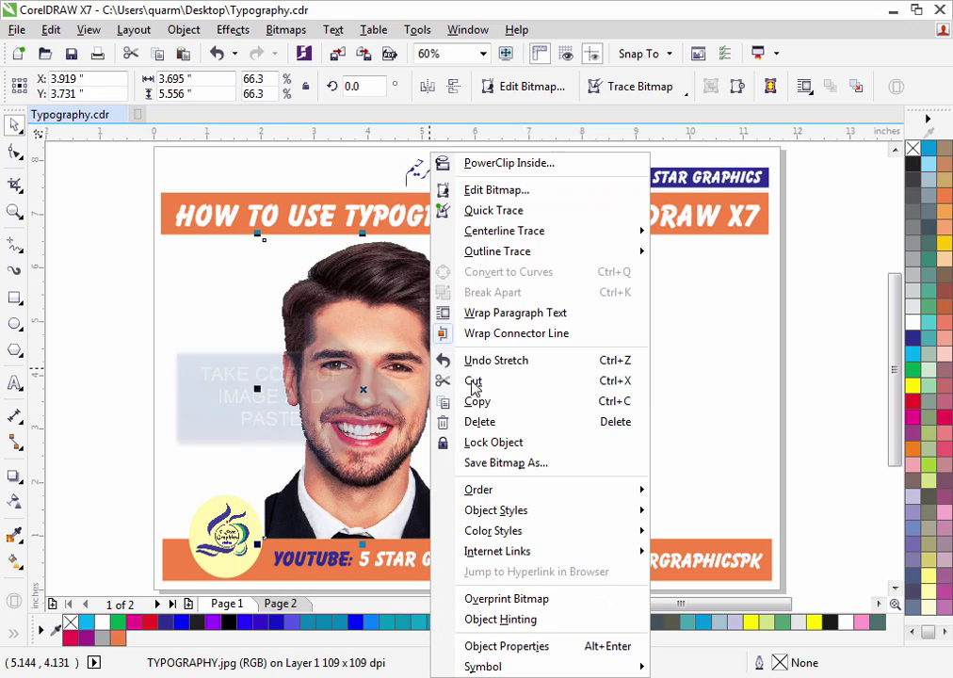
left_click(506, 401)
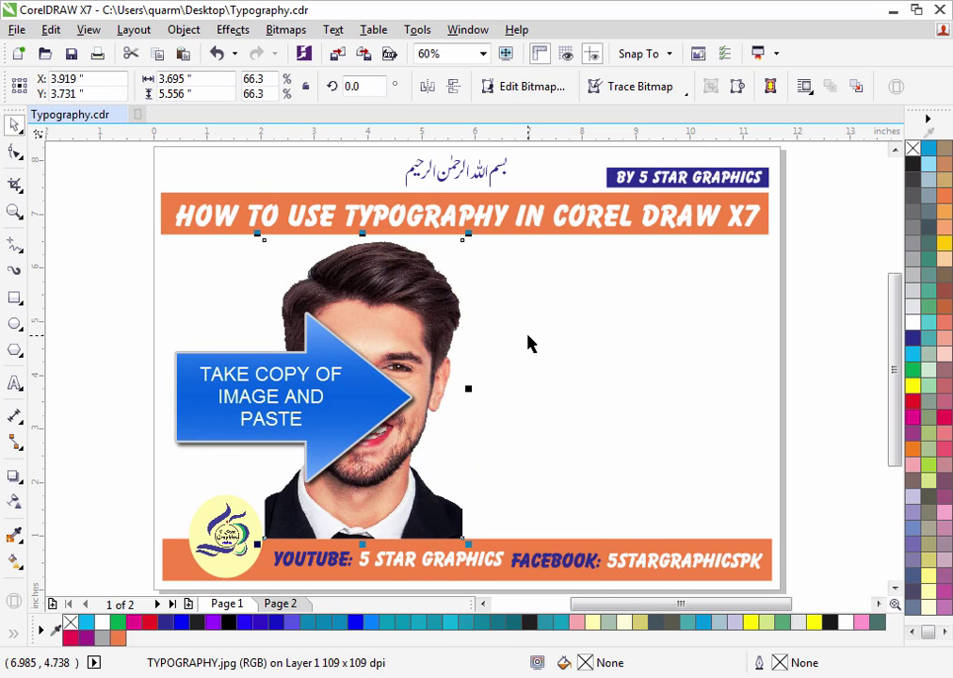
right_click(528, 344)
left_click(574, 456)
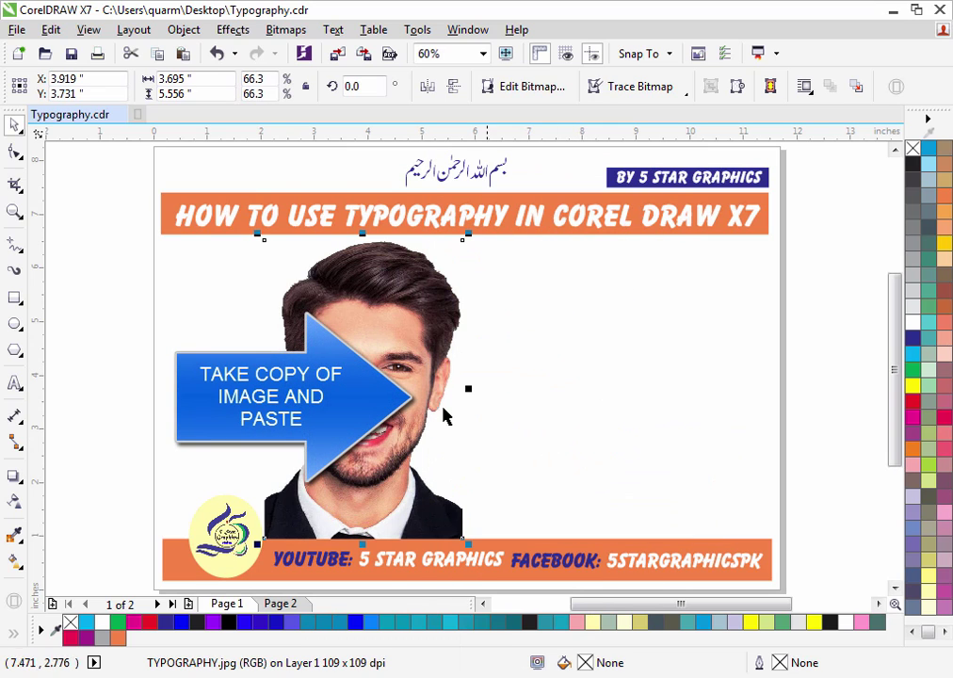
left_click_drag(401, 395, 608, 395)
left_click(685, 434)
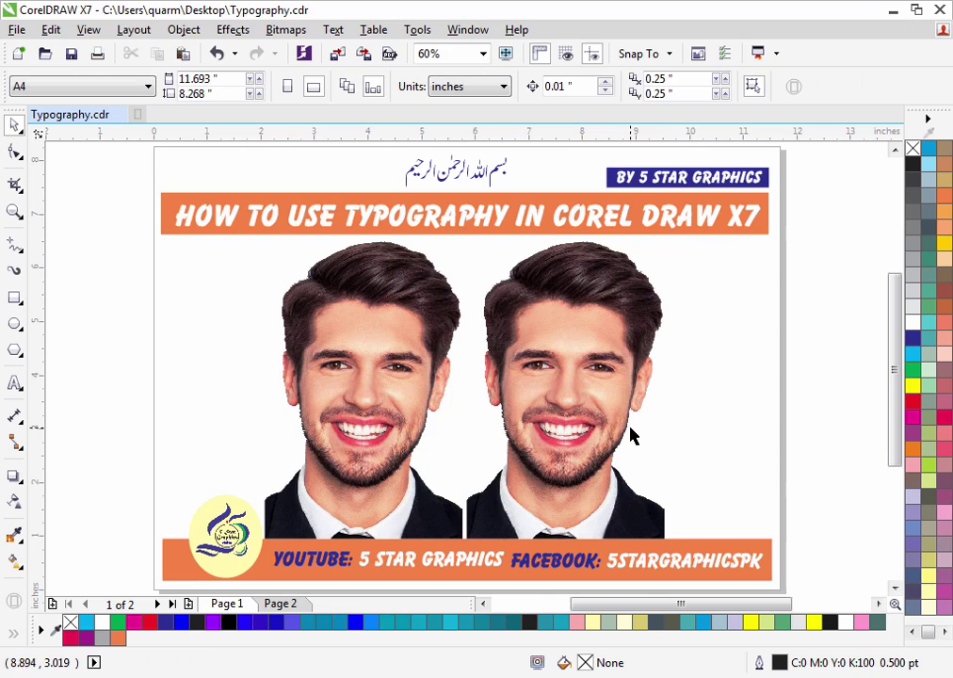
left_click(603, 429)
left_click(698, 400)
Add the artistic text "A SMILING FACE IS THE HALF MEAL" to the right of the portraits, with each word on its own line.
left_click(14, 384)
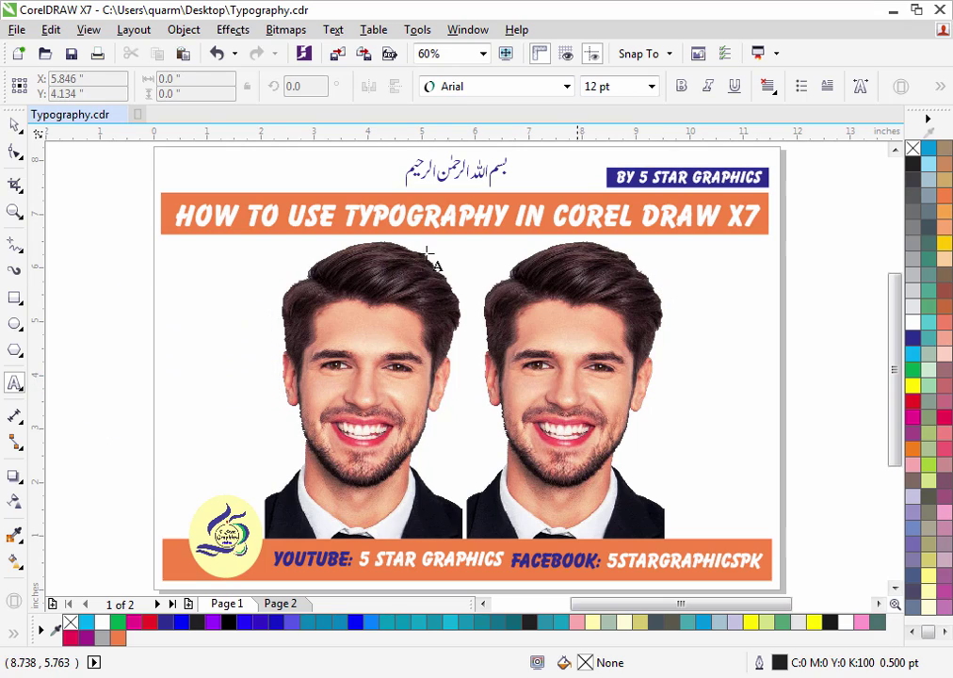
left_click(684, 278)
type("A")
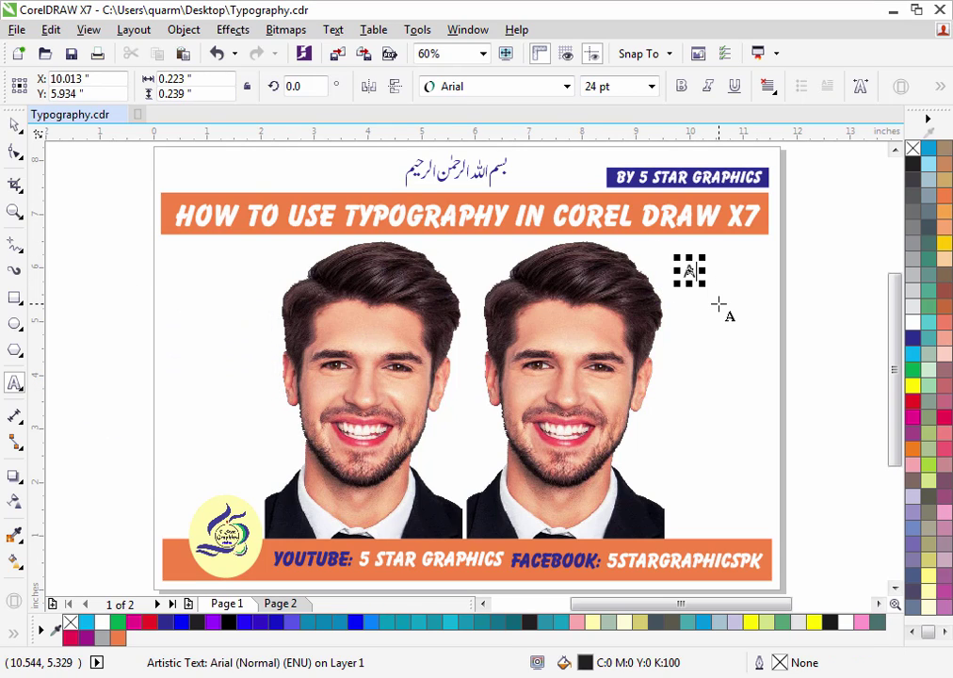
type("SS")
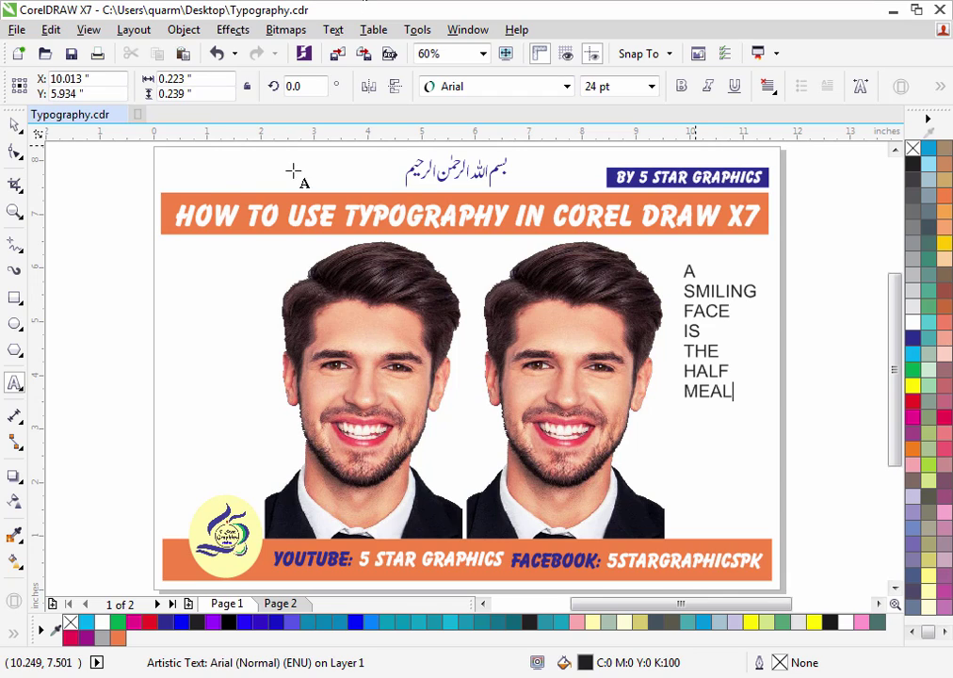
key("Escape")
left_click(14, 124)
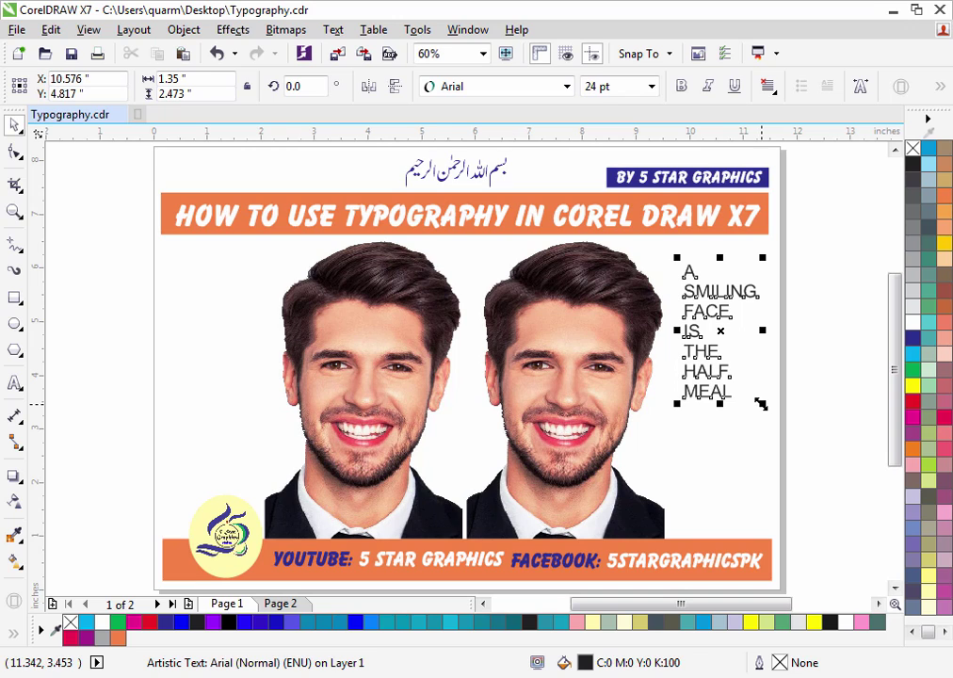
Change the text's font to Impact and enlarge it proportionally to about 28.5 pt.
left_click(566, 86)
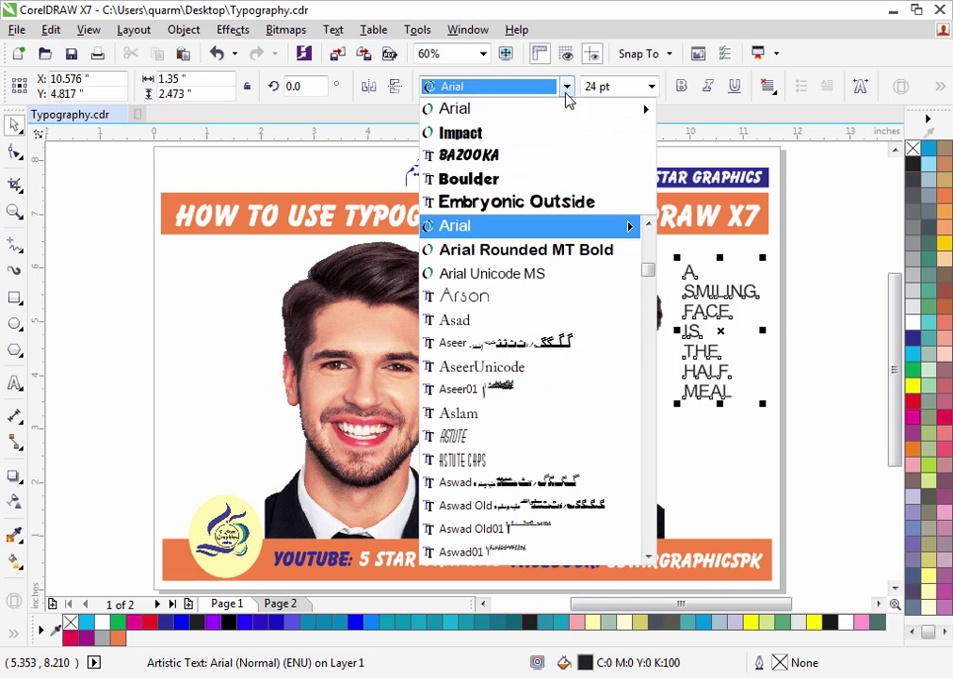
left_click(525, 134)
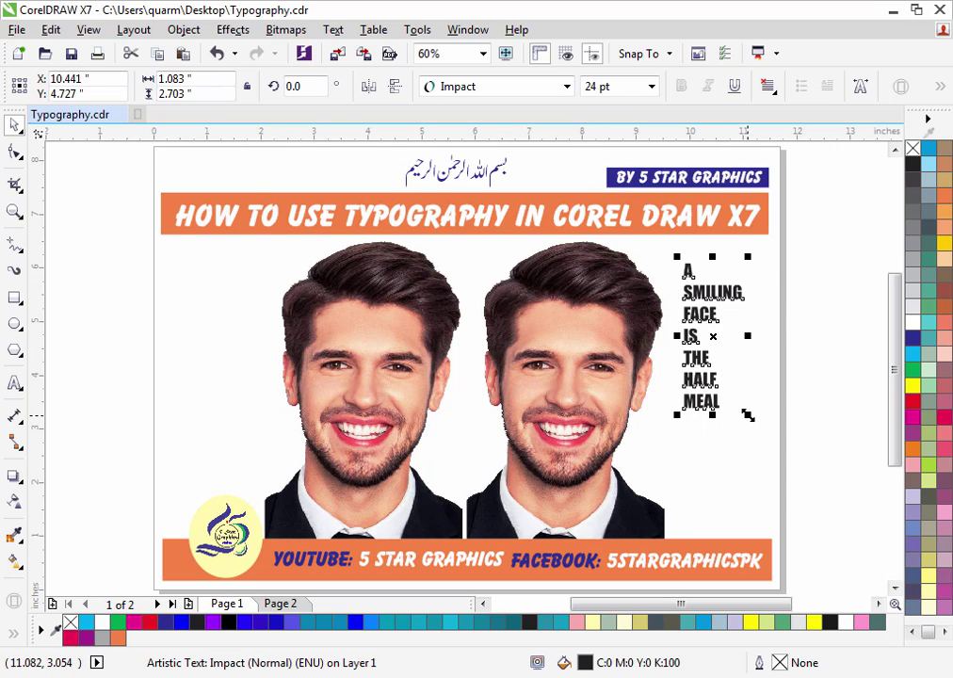
left_click_drag(748, 415, 760, 441)
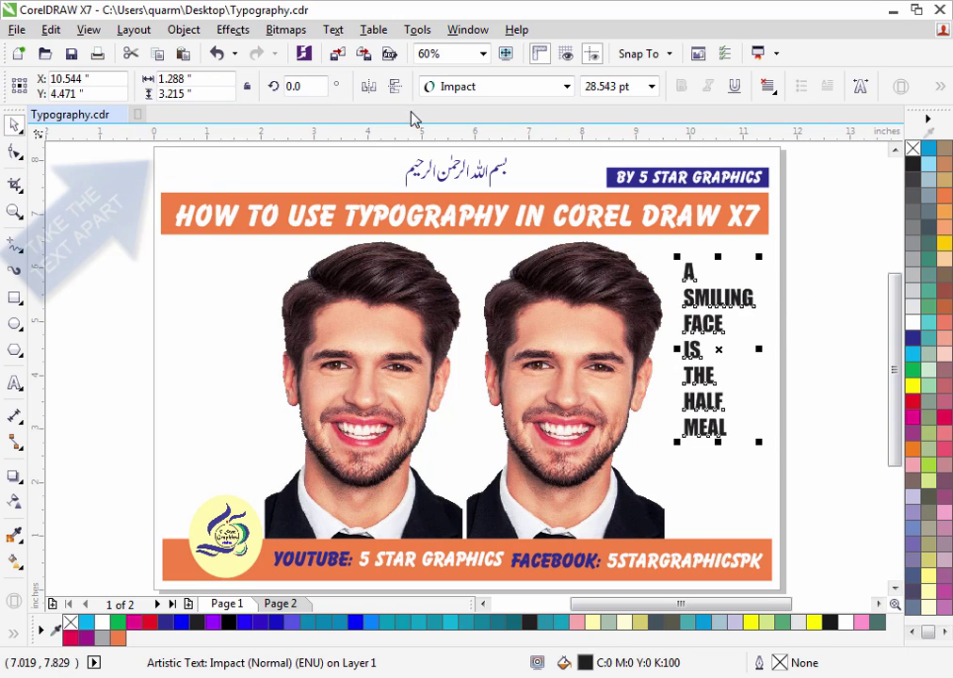
Break the artistic text apart into separate lines, one object per word.
left_click(186, 30)
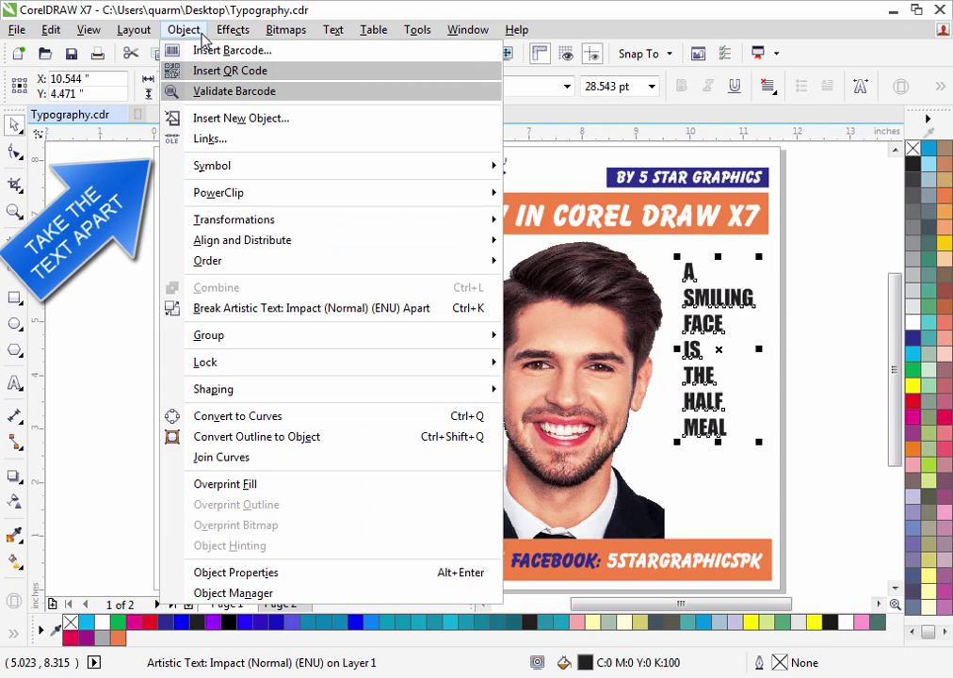
left_click(279, 318)
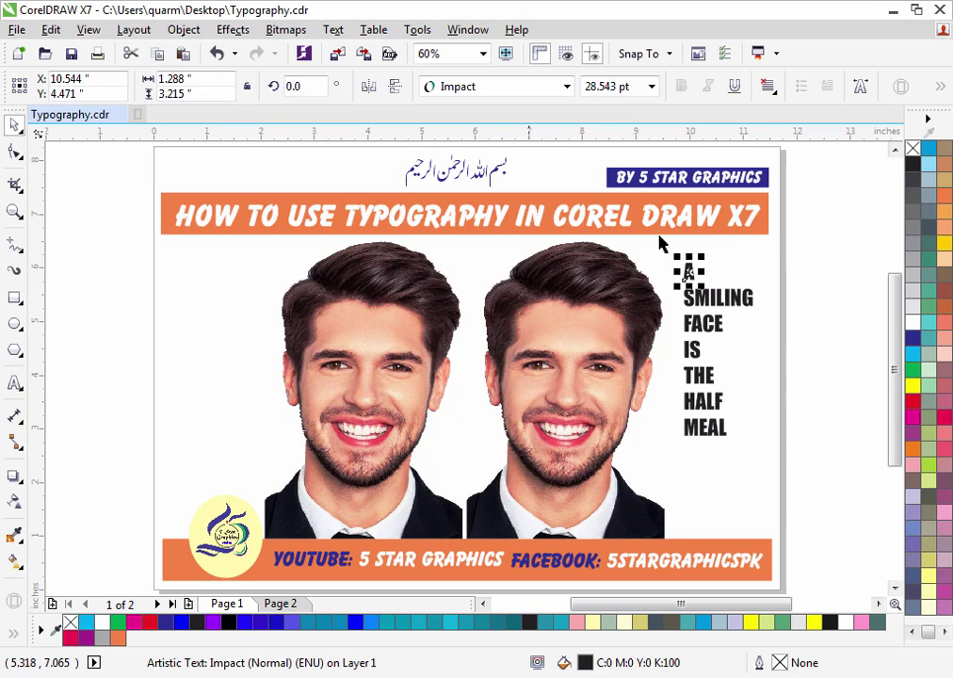
left_click(791, 260)
Move SMILING up close beneath A, and FACE up close beneath SMILING.
left_click(720, 298)
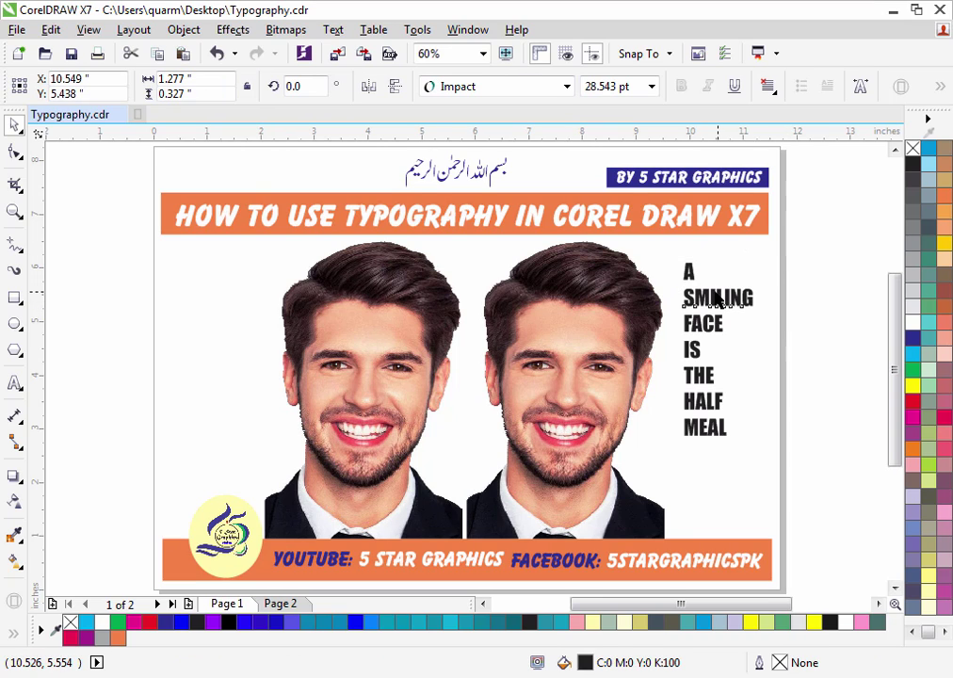
left_click_drag(718, 298, 718, 290)
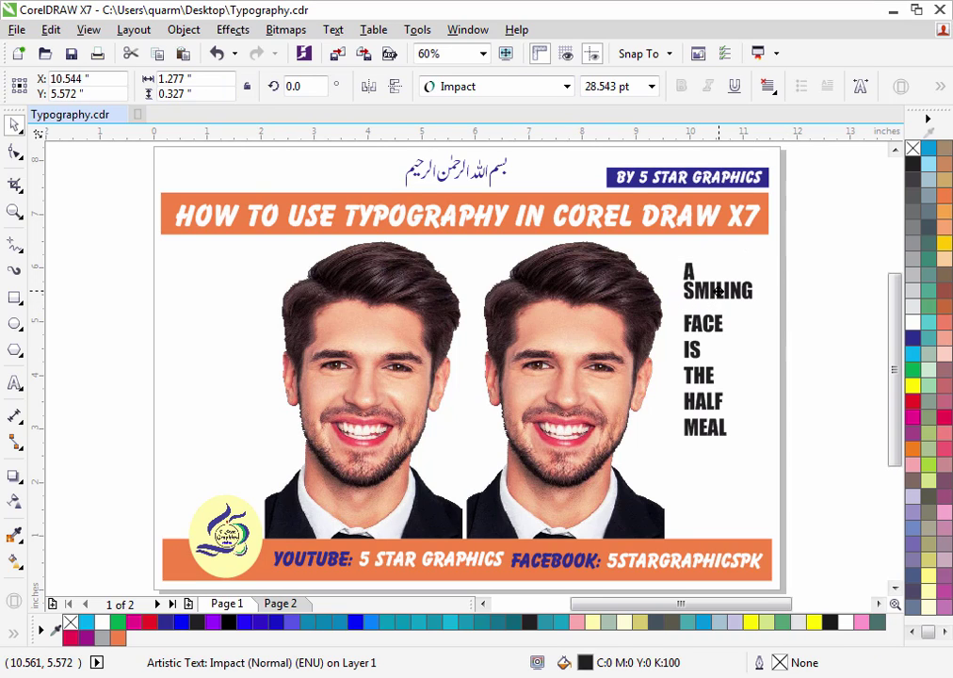
left_click(736, 346)
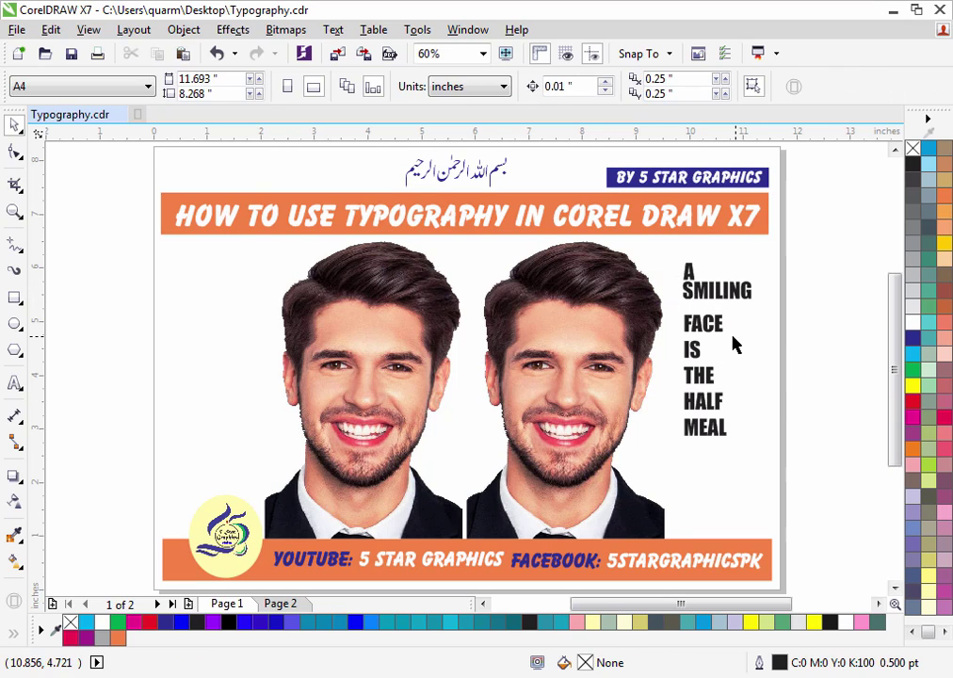
left_click_drag(716, 325, 714, 313)
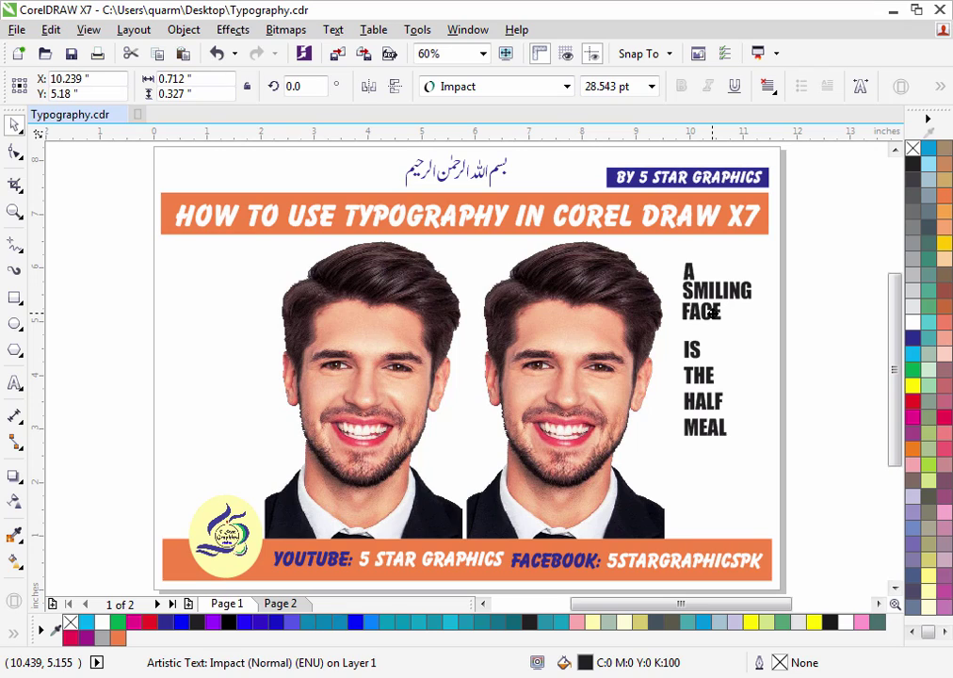
Move IS up close beneath FACE and nudge SMILING slightly down to even out the line spacing.
left_click(15, 210)
left_click_drag(804, 243, 668, 459)
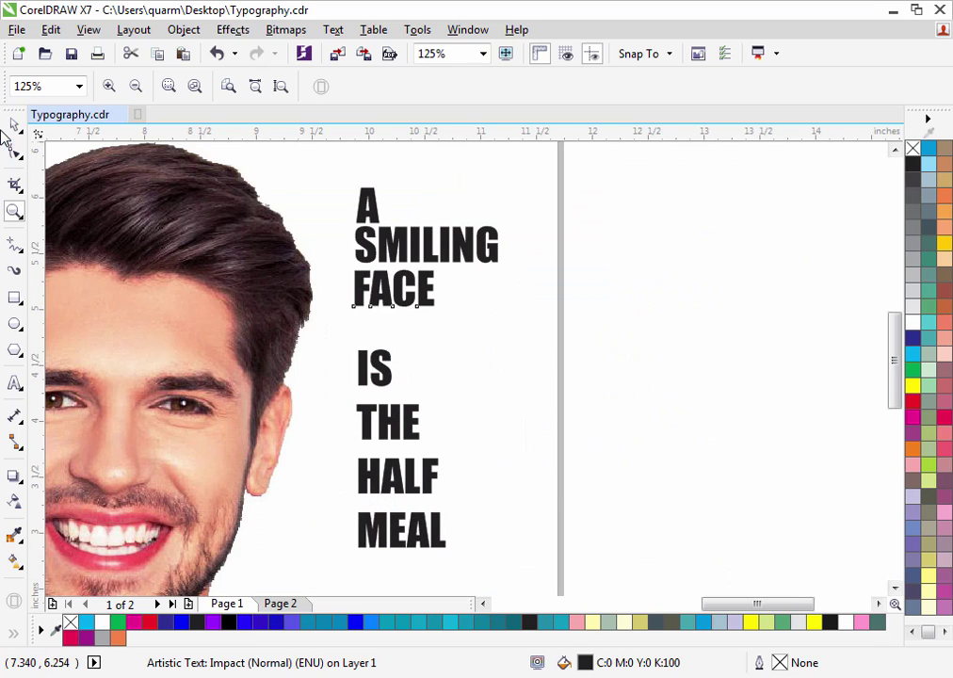
left_click(15, 130)
left_click(419, 318)
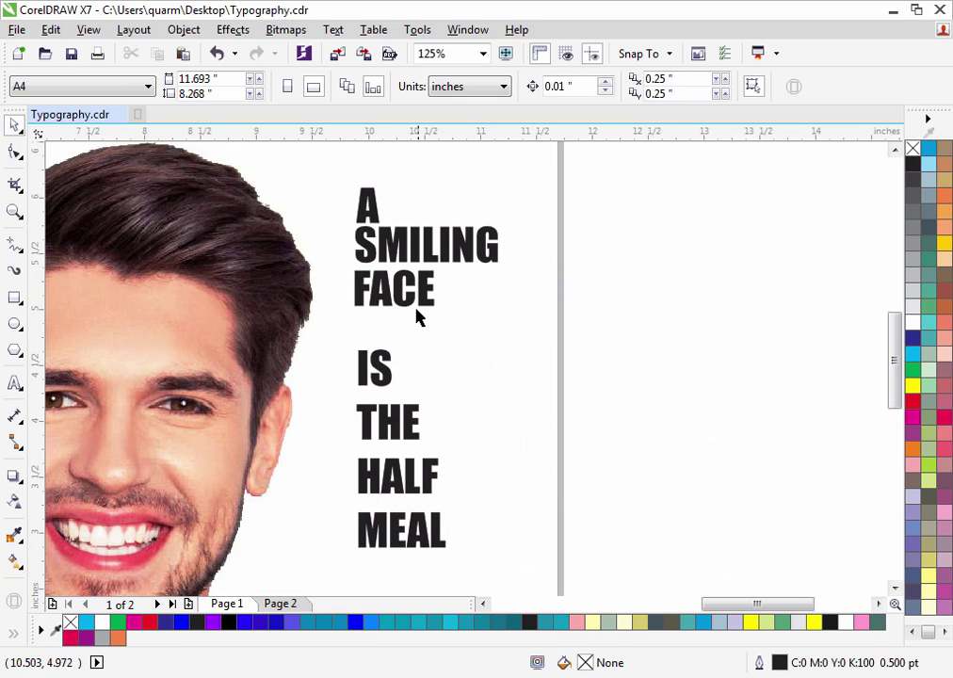
left_click_drag(377, 372, 370, 332)
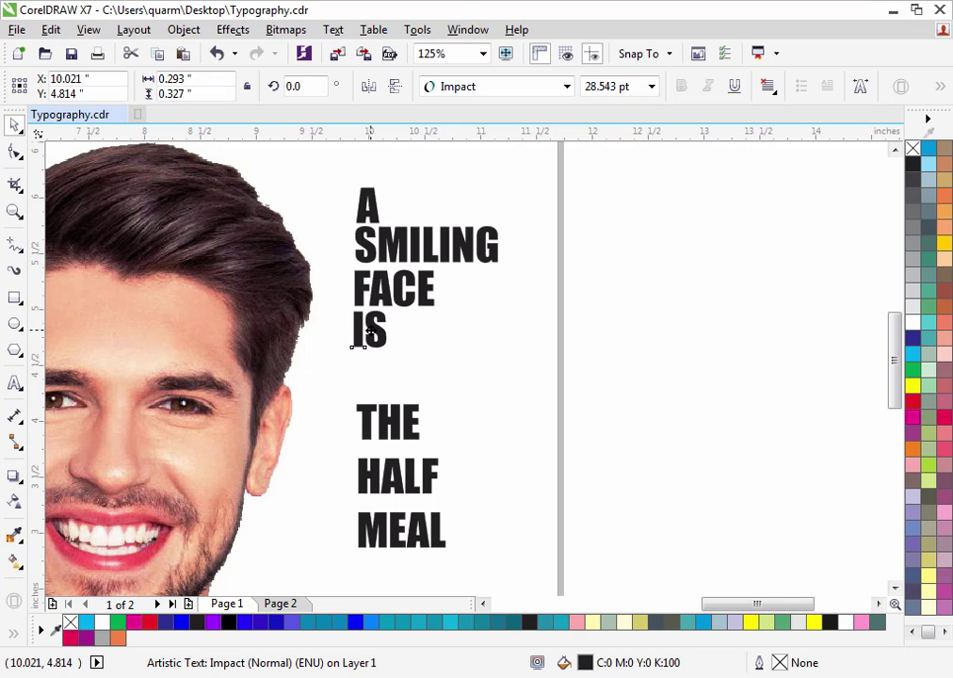
left_click(410, 256)
mouse_move(410, 259)
left_mouse_down()
mouse_move(410, 270)
mouse_move(407, 254)
left_mouse_up()
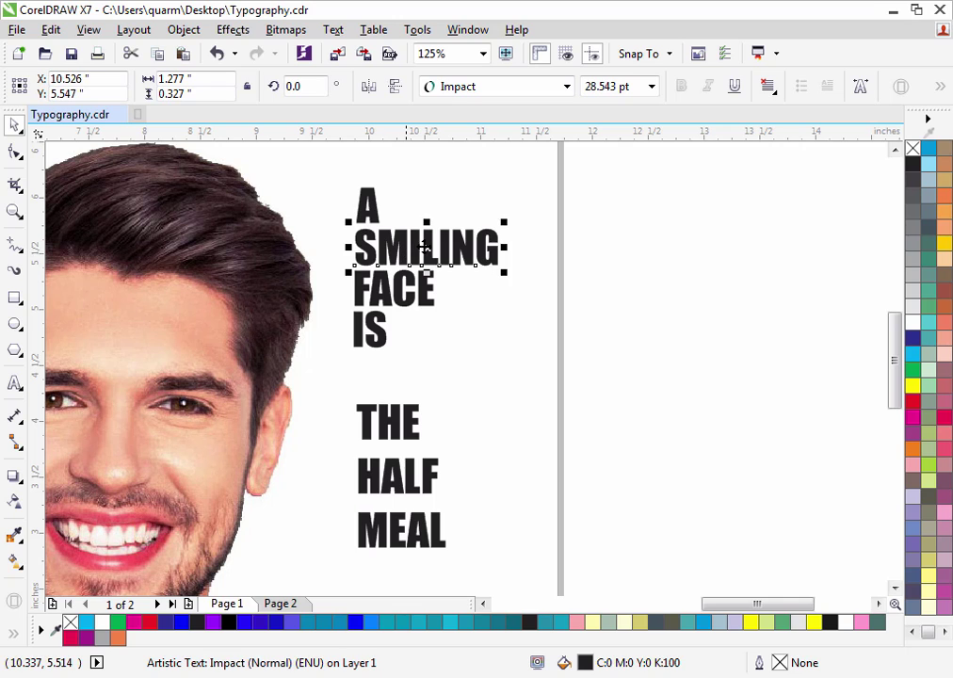
Move THE up close beneath IS, HALF close beneath THE, and MEAL close beneath HALF to complete the compact word stack.
left_click(460, 337)
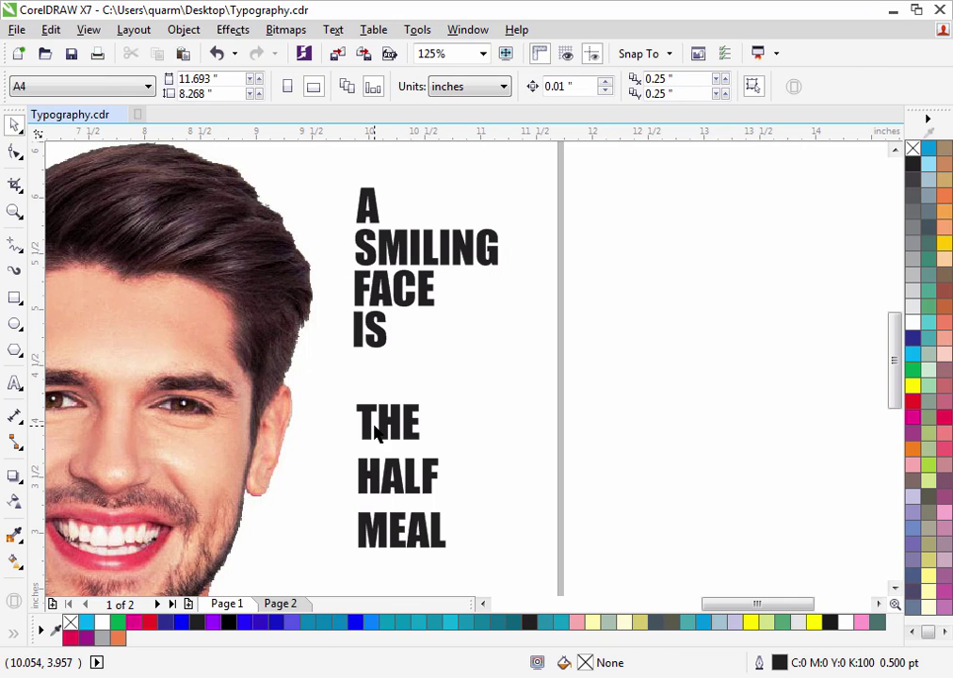
left_click_drag(377, 434, 377, 375)
left_click_drag(385, 455, 379, 409)
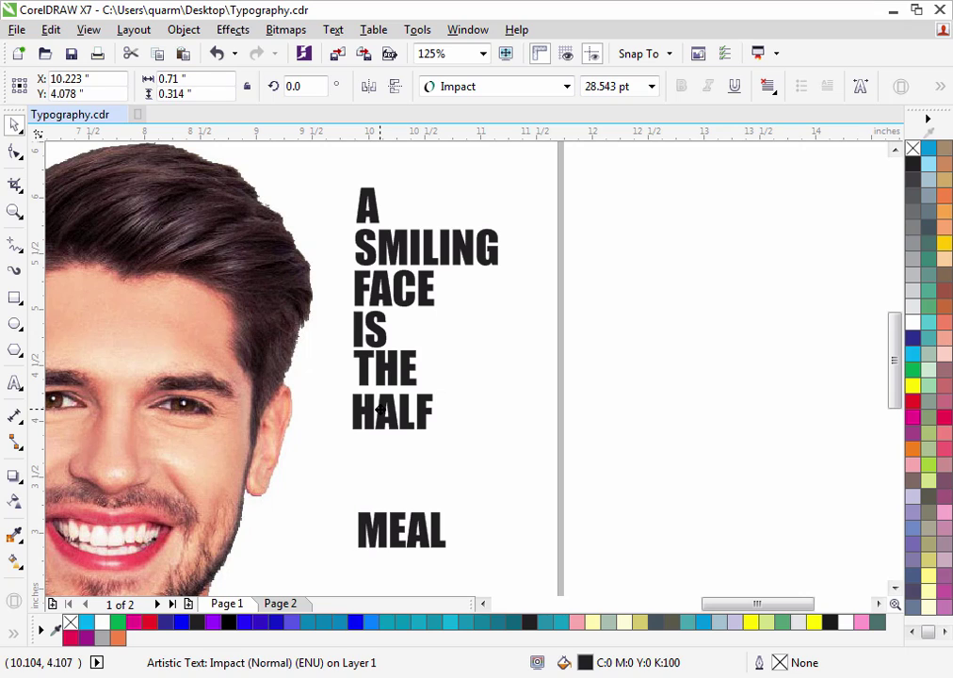
left_click_drag(377, 410, 379, 406)
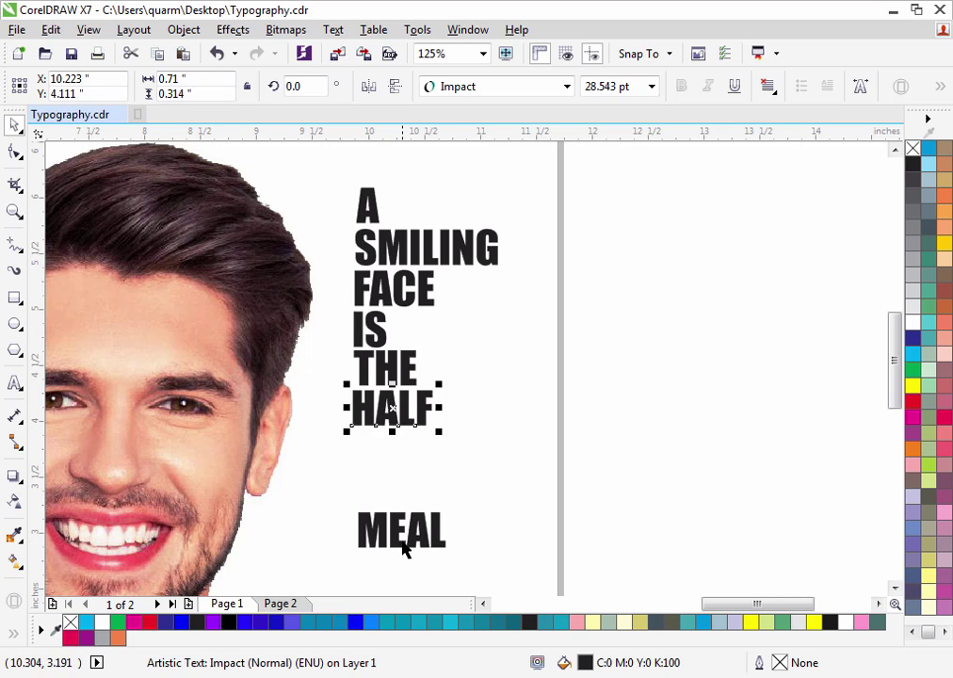
left_click_drag(397, 547, 396, 450)
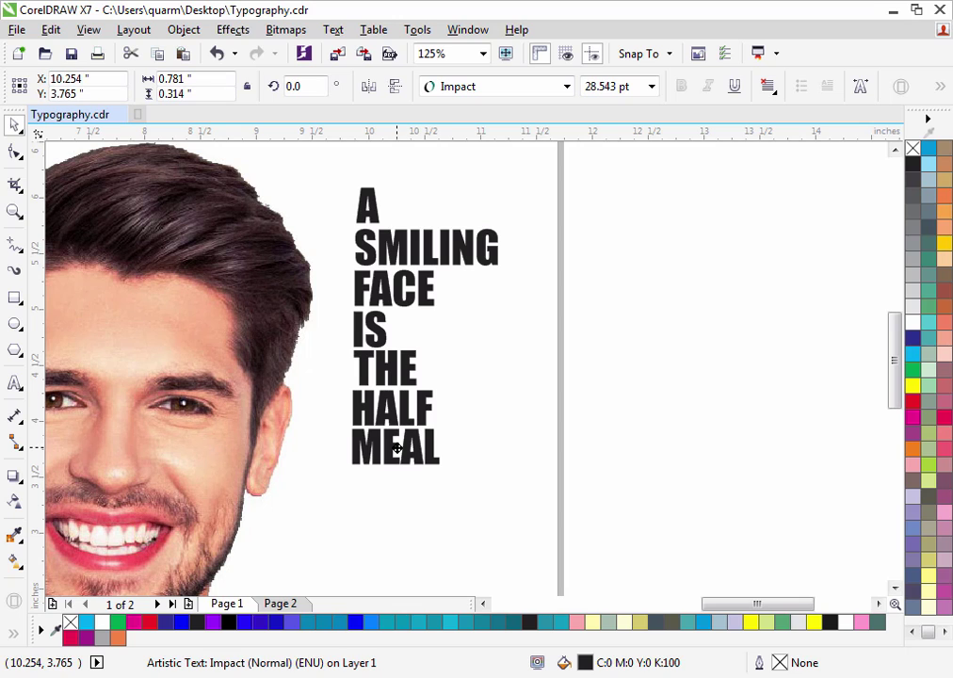
left_click(536, 486)
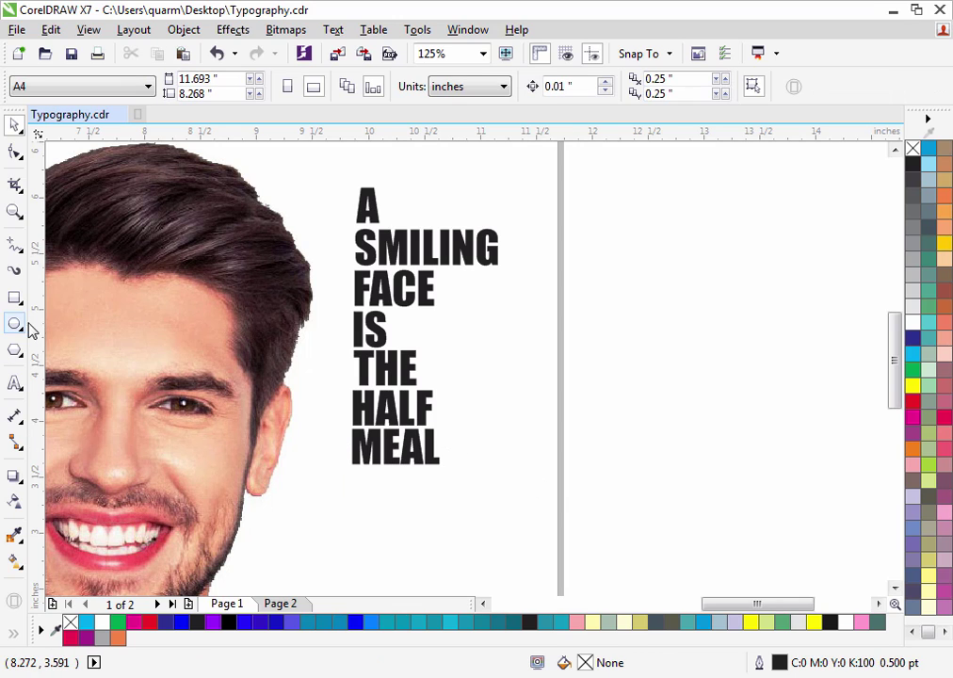
Align IS with the left edge of the other words using a temporary vertical guideline, and delete the guideline.
left_click(355, 386)
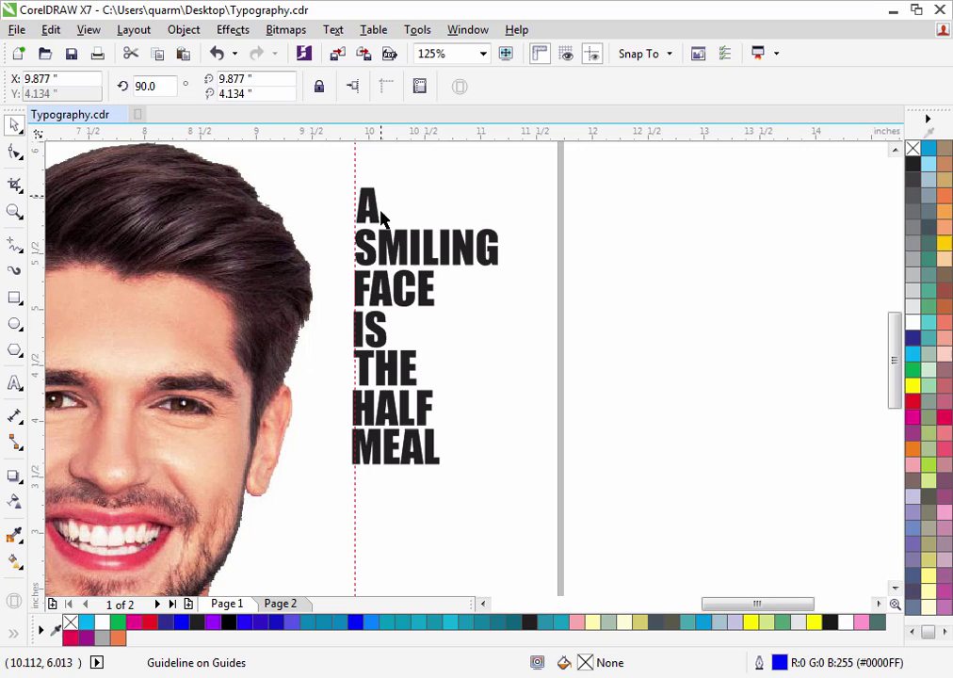
left_click(370, 329)
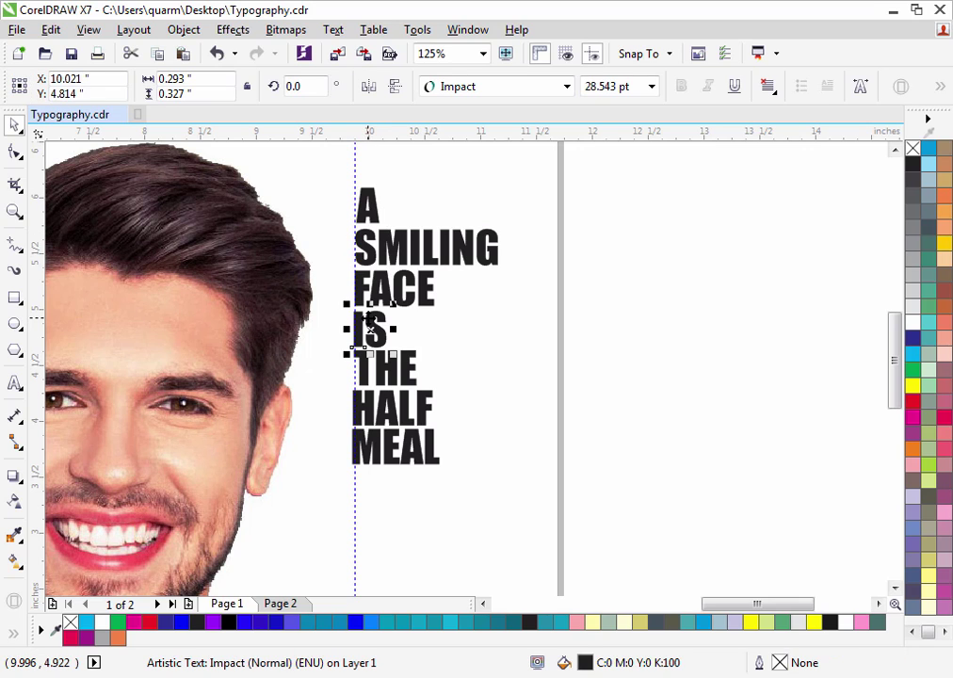
left_click_drag(364, 336, 373, 330)
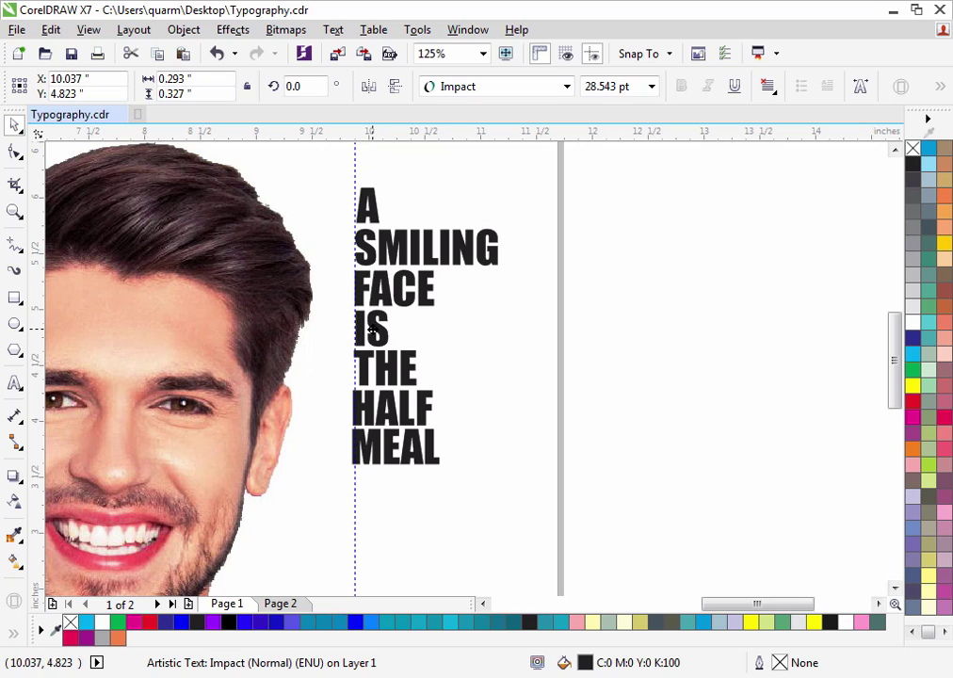
left_click(432, 323)
left_click(355, 171)
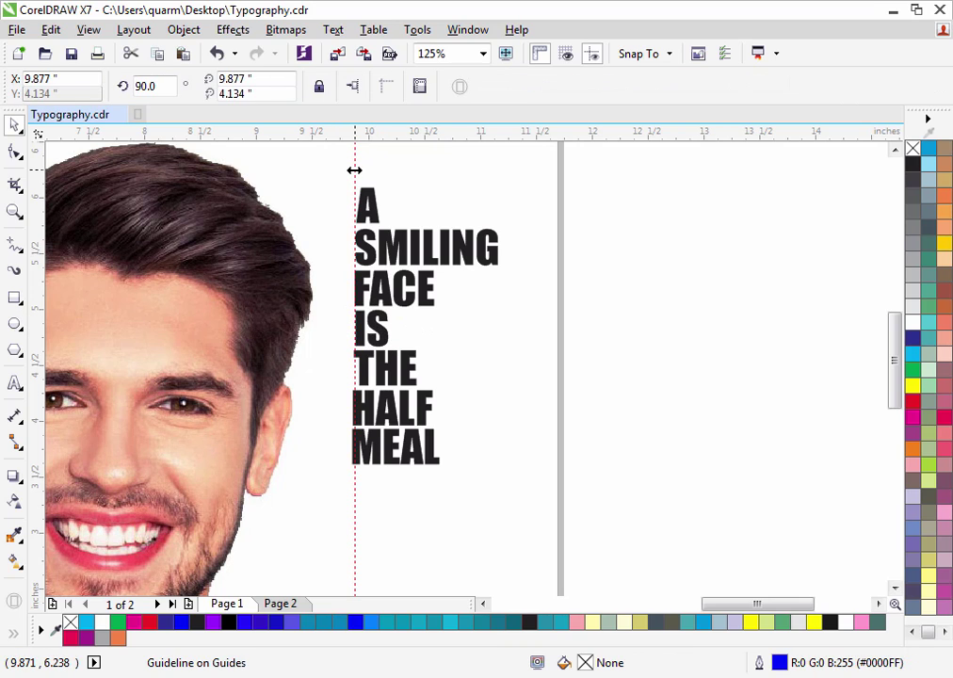
key("Delete")
mouse_move(357, 166)
left_mouse_down()
mouse_move(455, 447)
mouse_move(513, 527)
left_mouse_up()
left_click(305, 155)
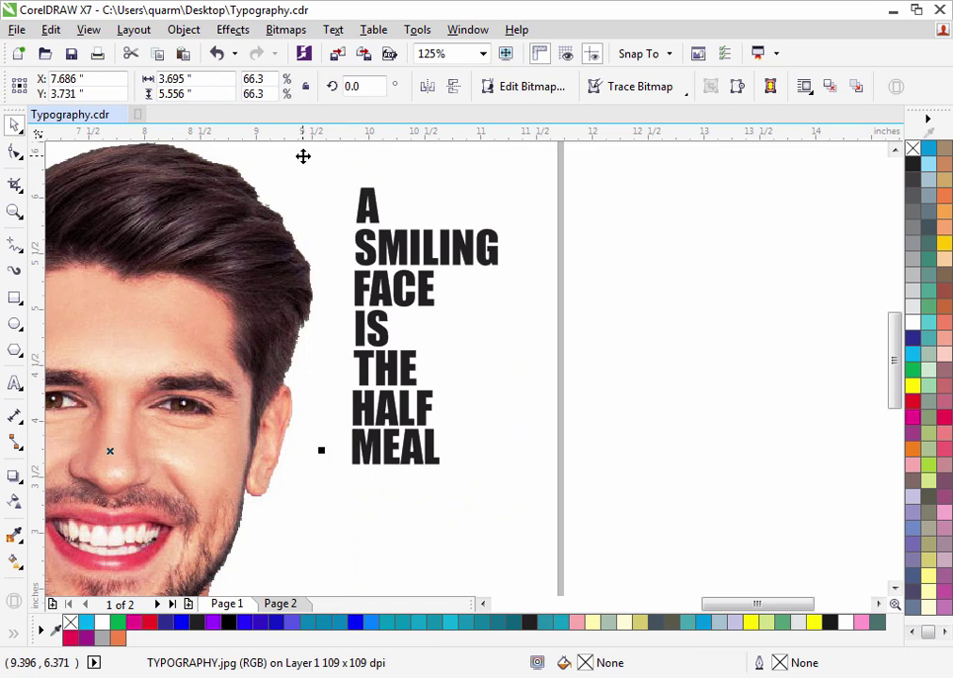
left_click_drag(304, 155, 355, 187)
key("ctrl+z")
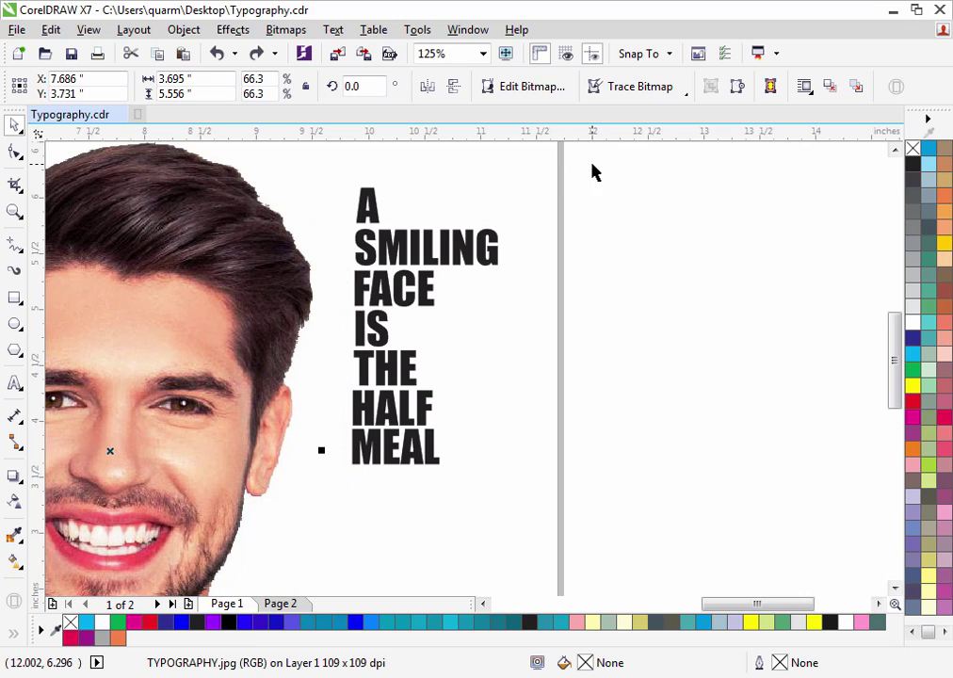
Group all seven words of the phrase into one object.
left_click_drag(592, 166, 330, 492)
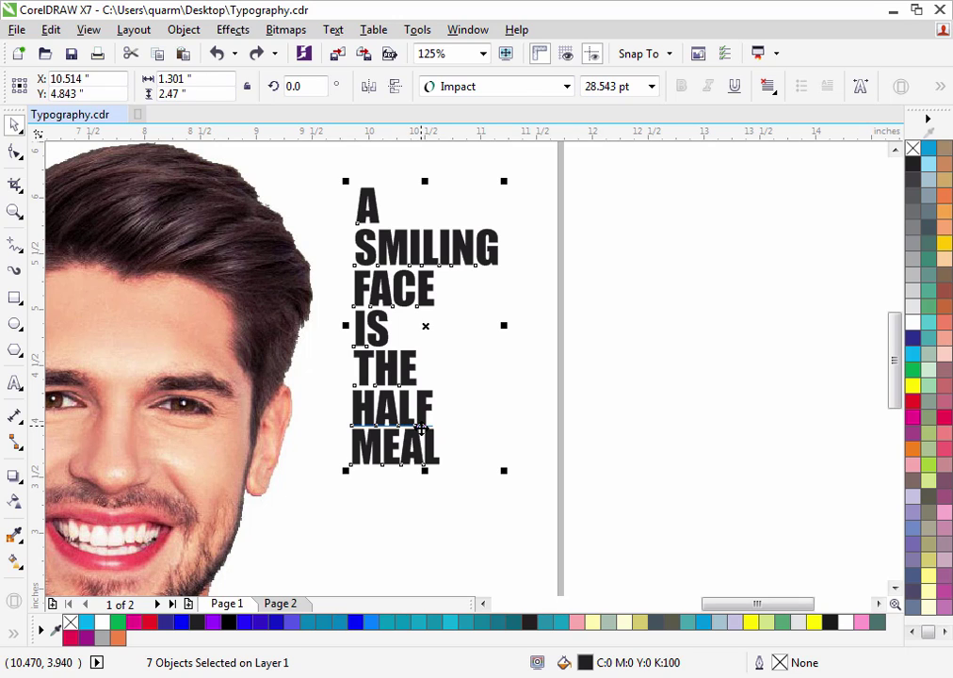
key("ctrl+g")
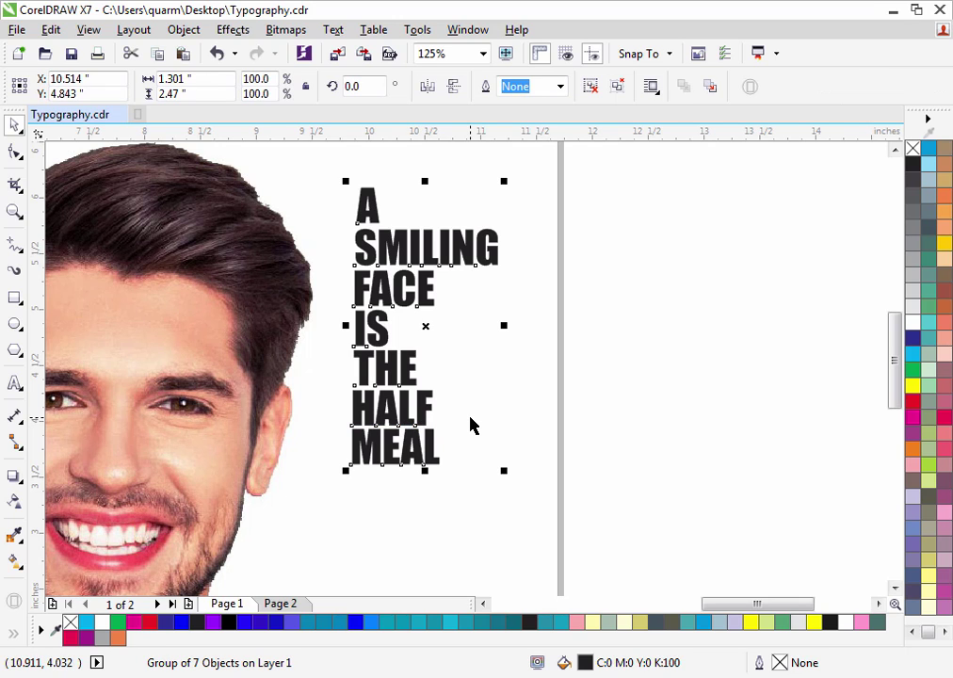
Enlarge the word group proportionally to about 164%.
scroll(471, 426, "right", 1)
scroll(471, 426, "down", 4)
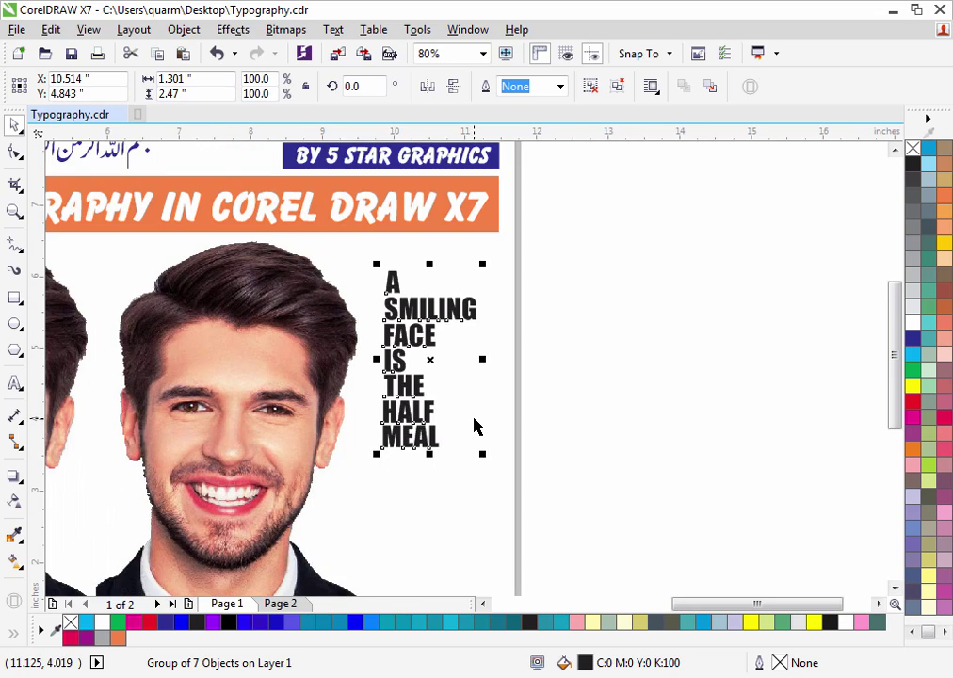
scroll(483, 428, "down", 1)
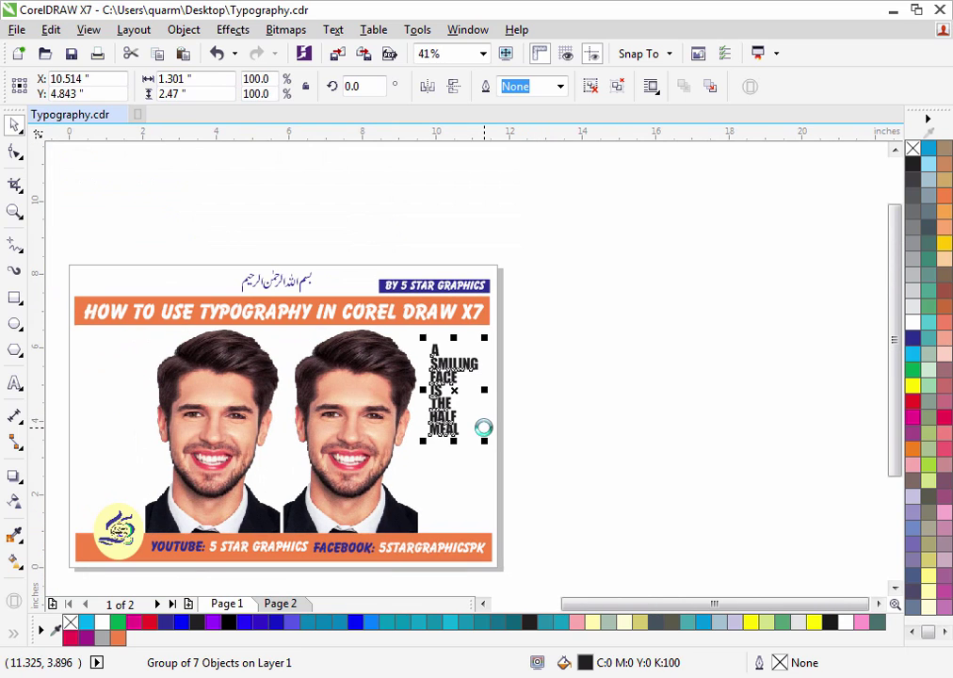
left_click_drag(603, 601, 558, 604)
scroll(569, 563, "up", 1)
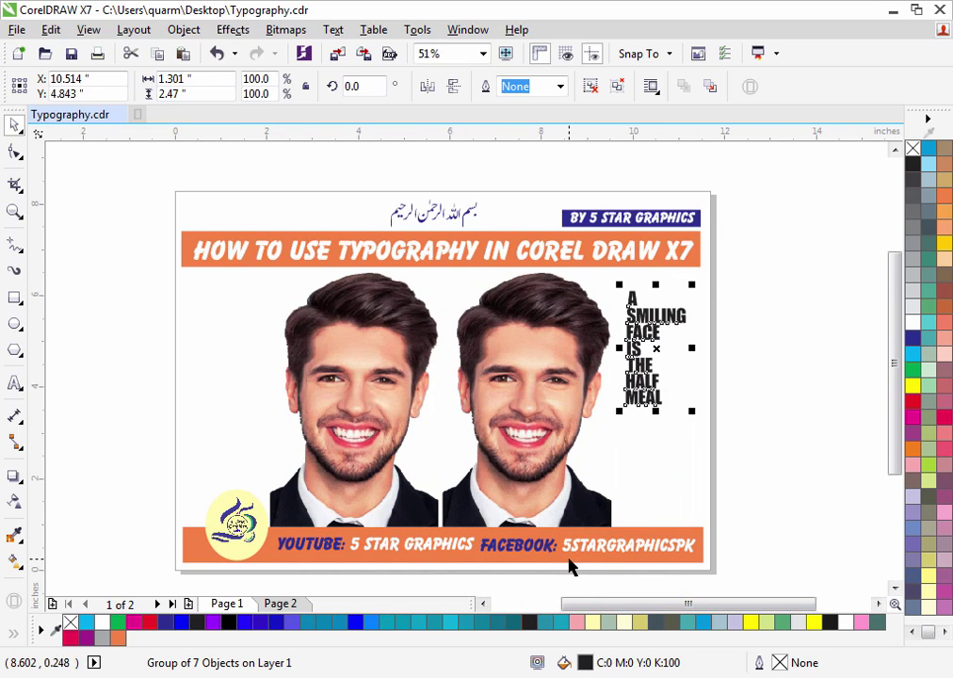
scroll(570, 563, "up", 1)
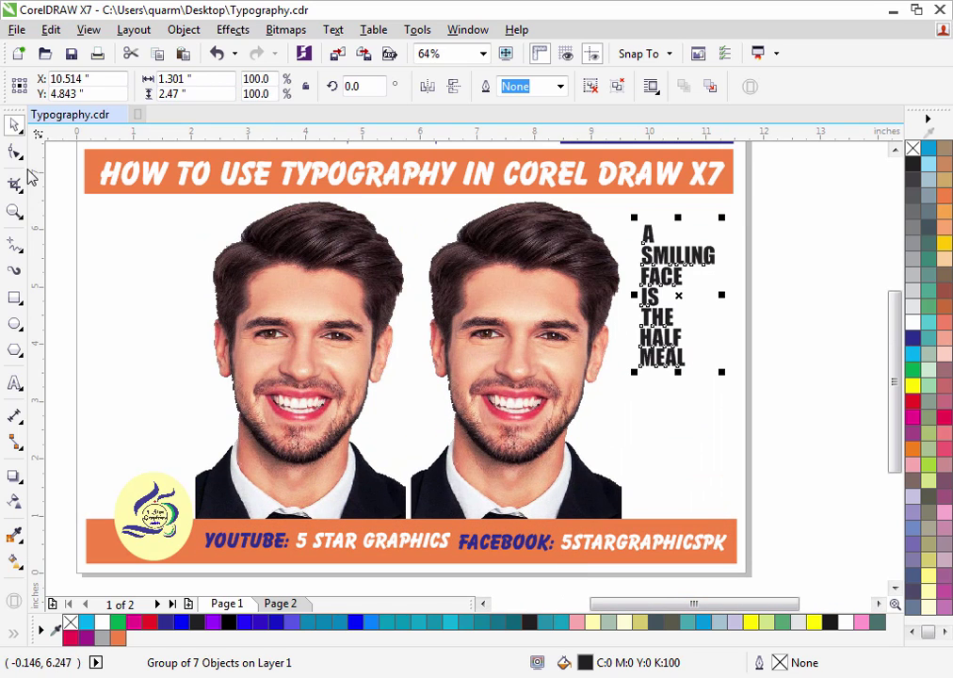
left_click_drag(771, 220, 622, 397)
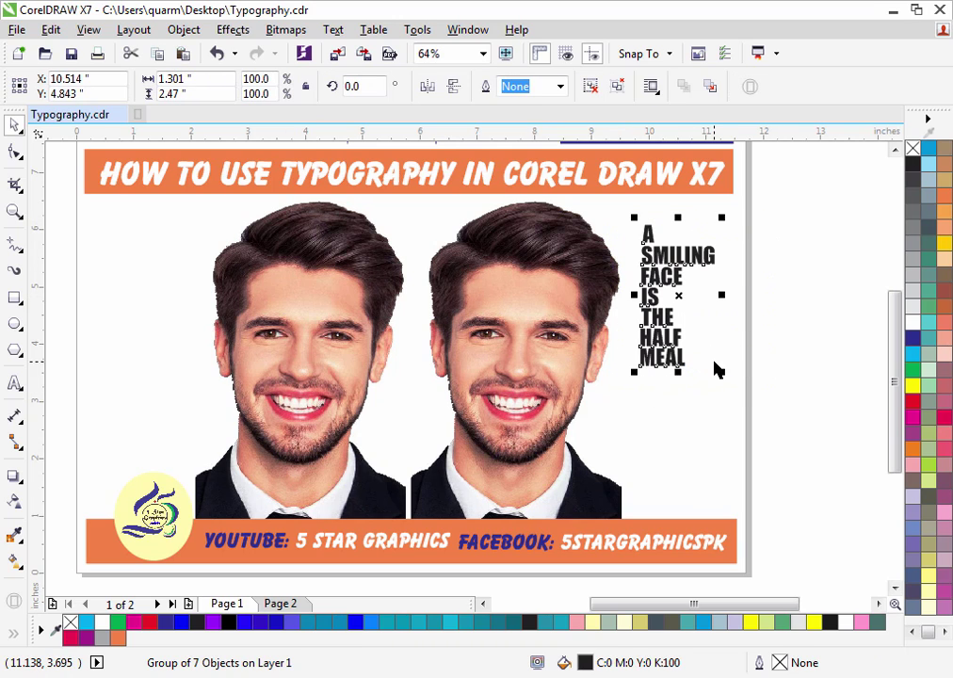
left_click_drag(725, 374, 771, 467)
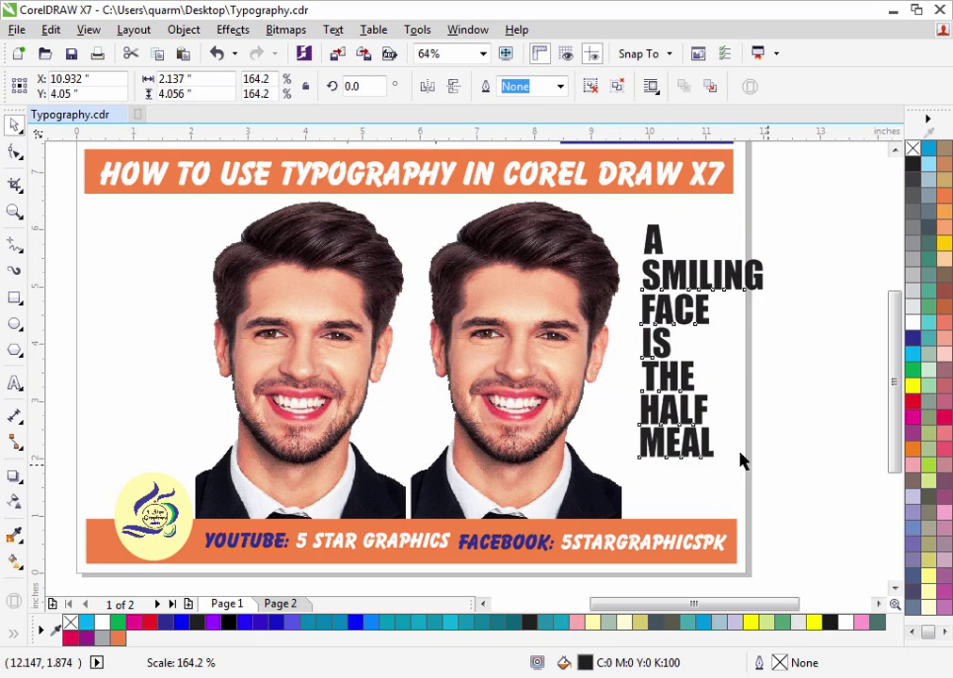
Place the word group over the right half of the second portrait, enlarged proportionally to the photo's height, about 2.93 by 5.56 inches.
left_click_drag(670, 384, 546, 370)
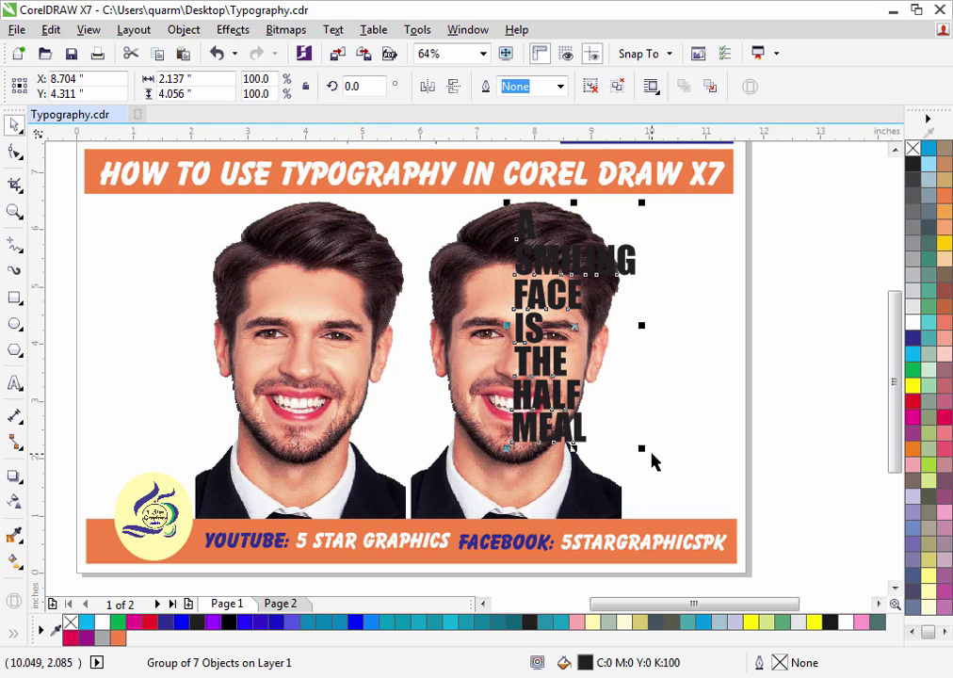
left_click_drag(642, 451, 698, 523)
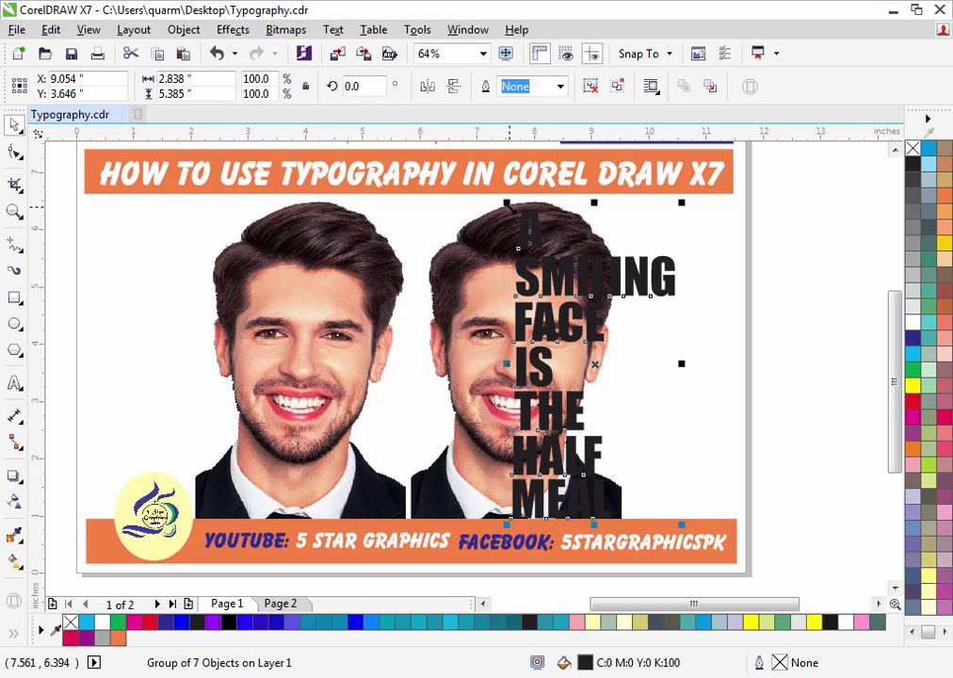
left_click_drag(506, 202, 502, 198)
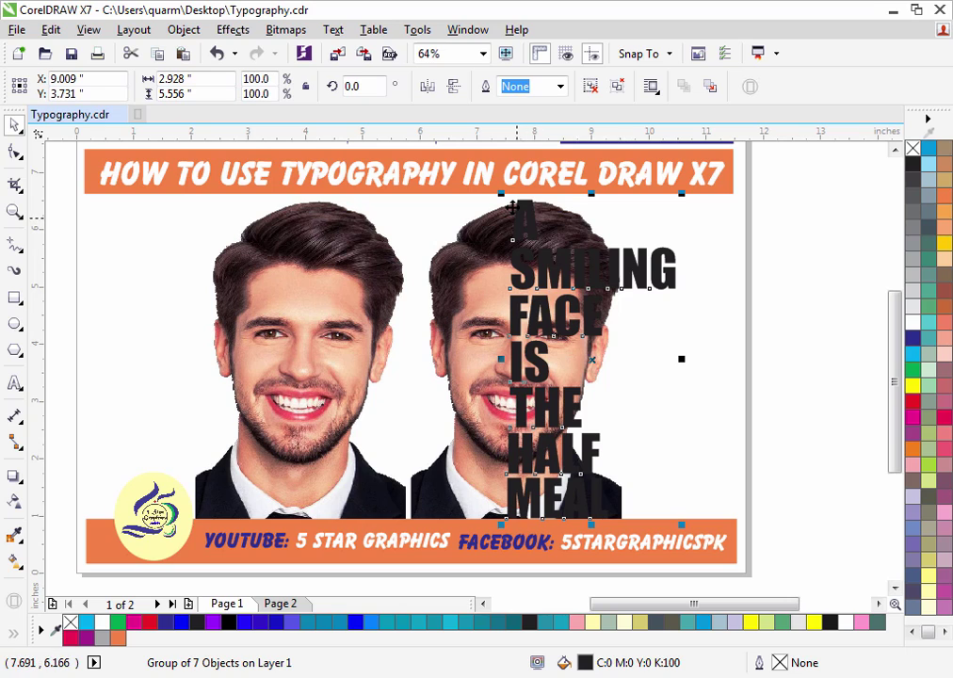
mouse_move(504, 200)
left_mouse_down()
mouse_move(486, 192)
mouse_move(491, 200)
left_mouse_up()
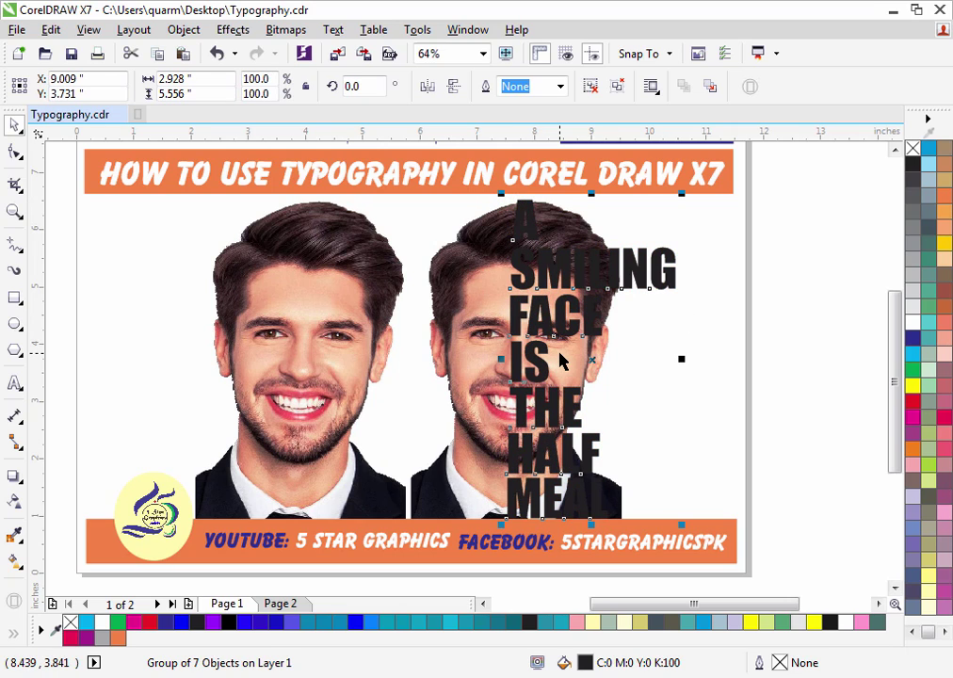
left_click_drag(556, 359, 575, 366)
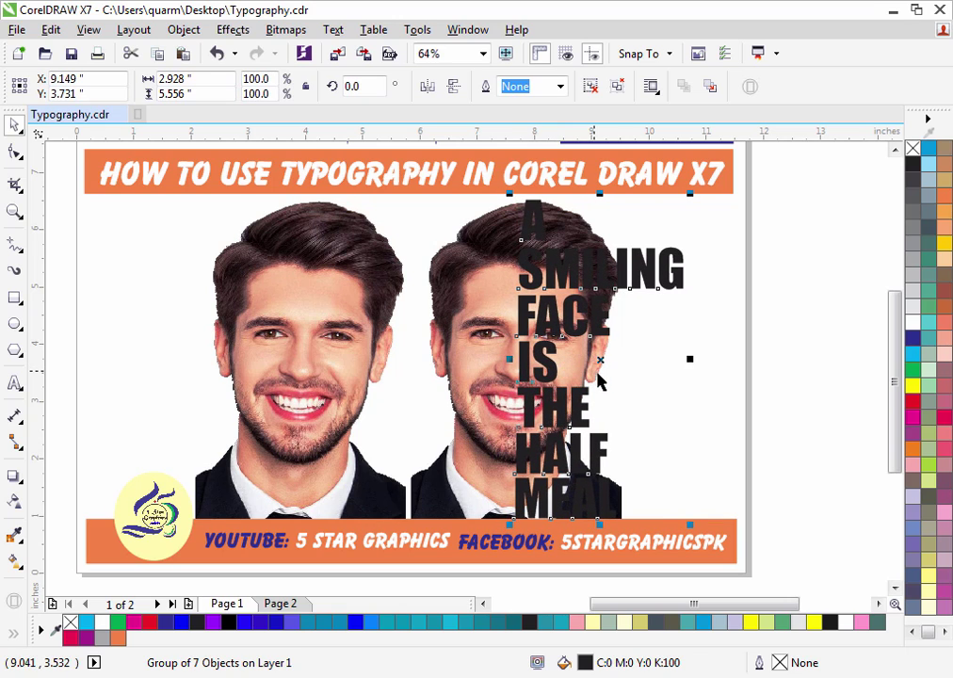
left_click(638, 383)
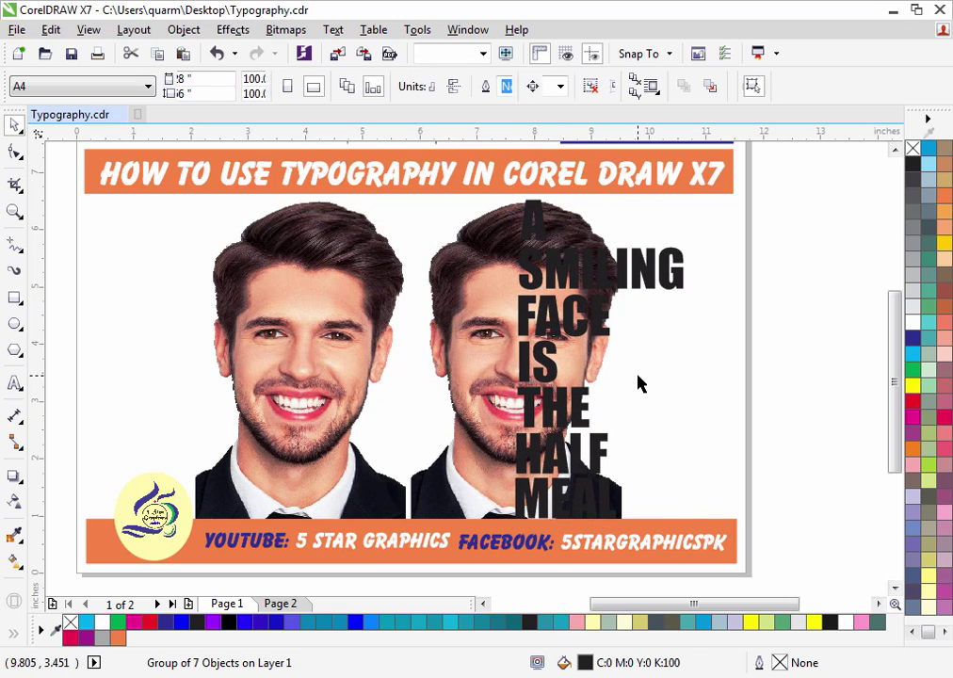
PowerClip the second face photo inside the grouped words.
left_click(480, 370)
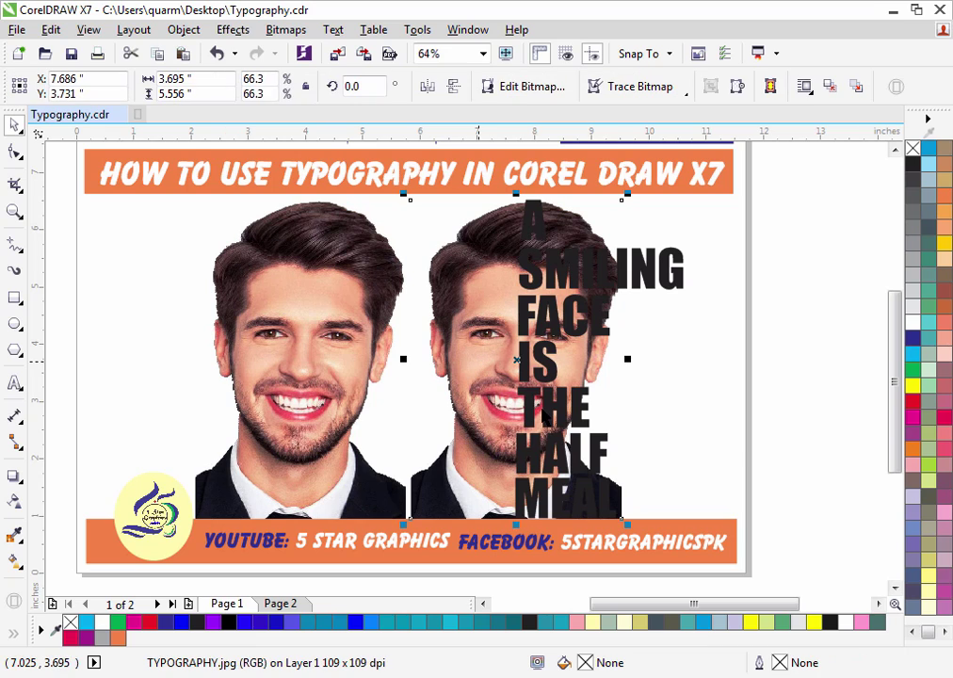
left_click(141, 30)
mouse_move(179, 36)
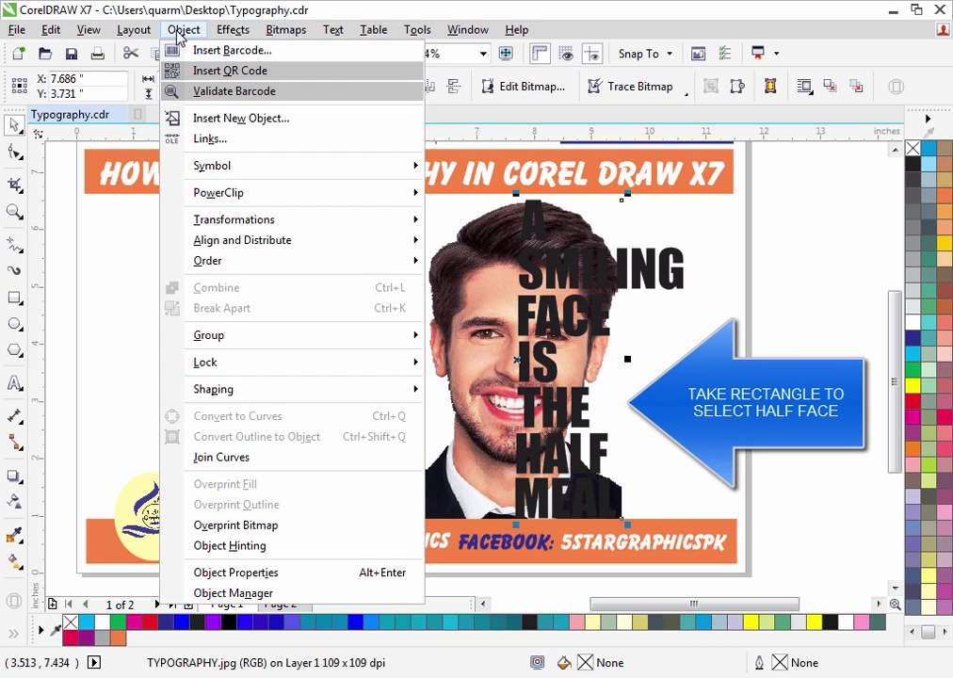
mouse_move(233, 193)
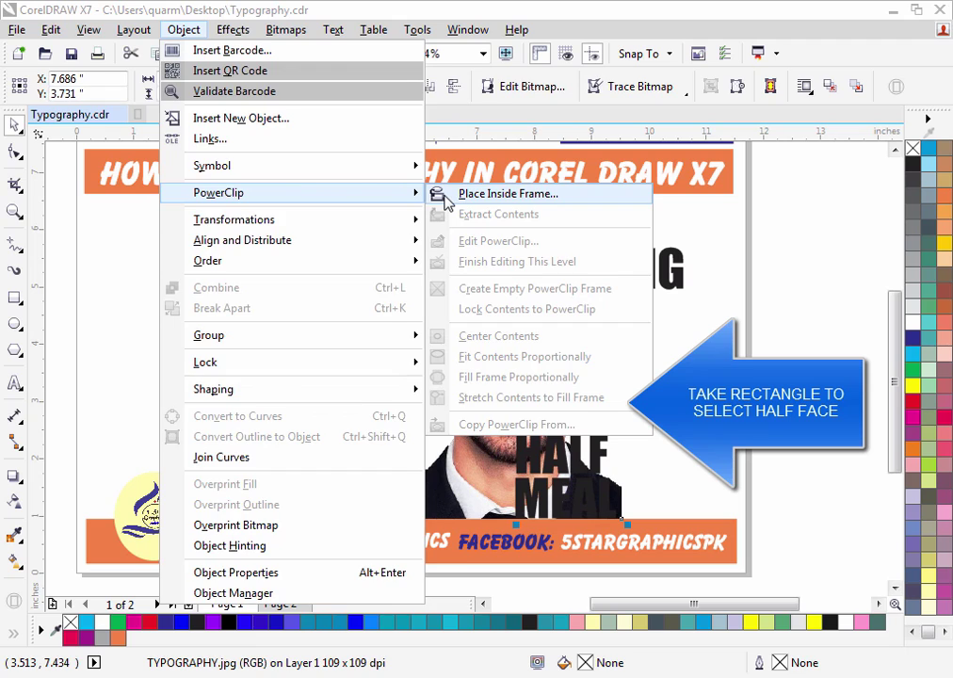
left_click(447, 196)
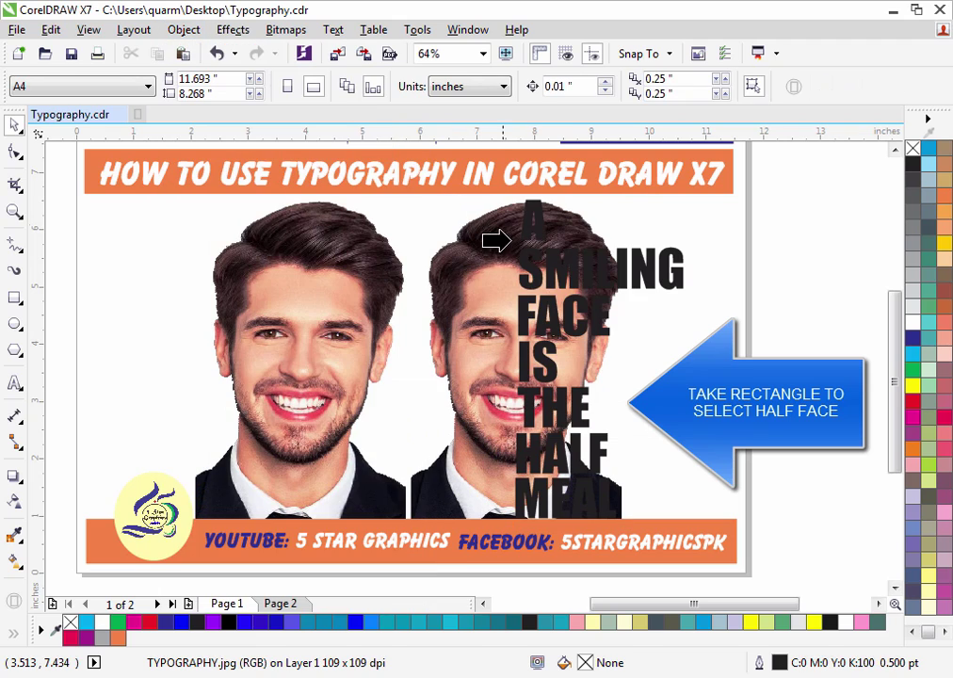
left_click(637, 272)
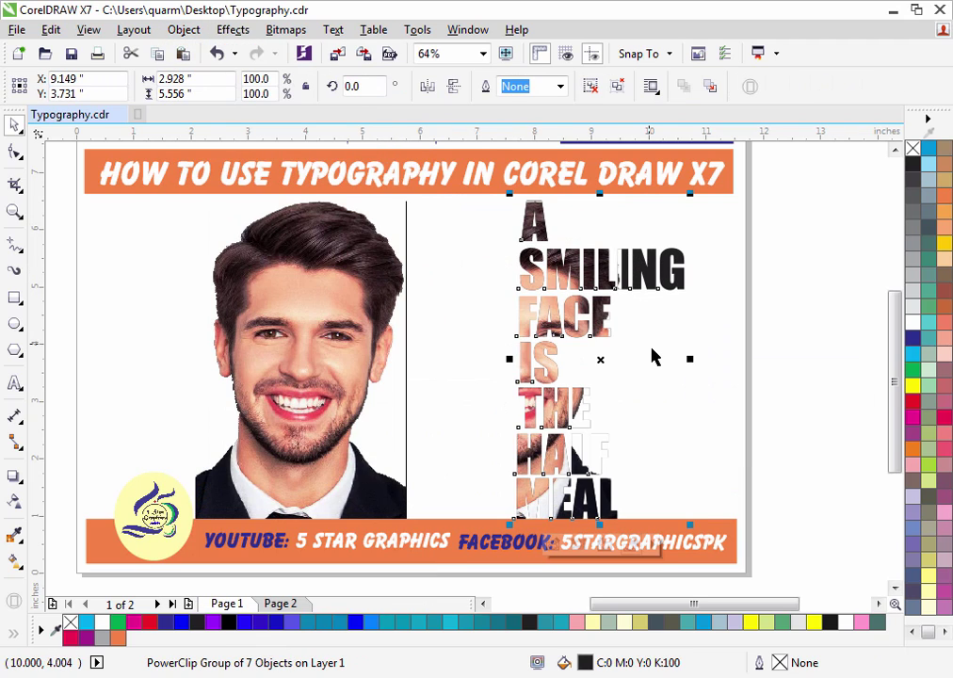
left_click(504, 326)
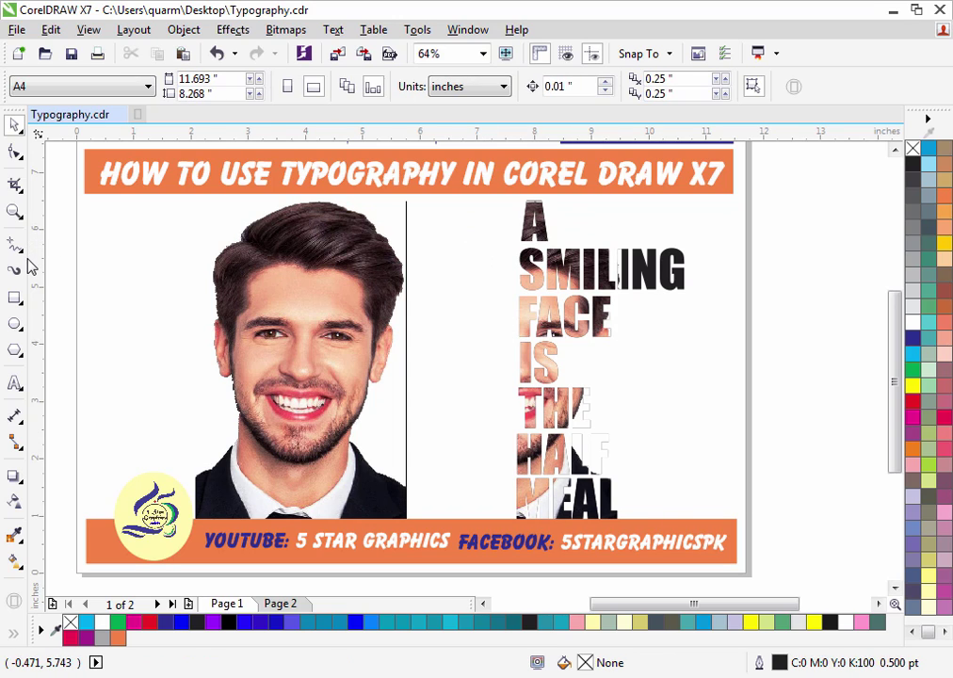
Draw a rectangle about 2.78 by 5.67 inches covering the right half of the remaining full portrait, starting at the face's centre line.
scroll(28, 267, "down", 1)
scroll(28, 267, "up", 1)
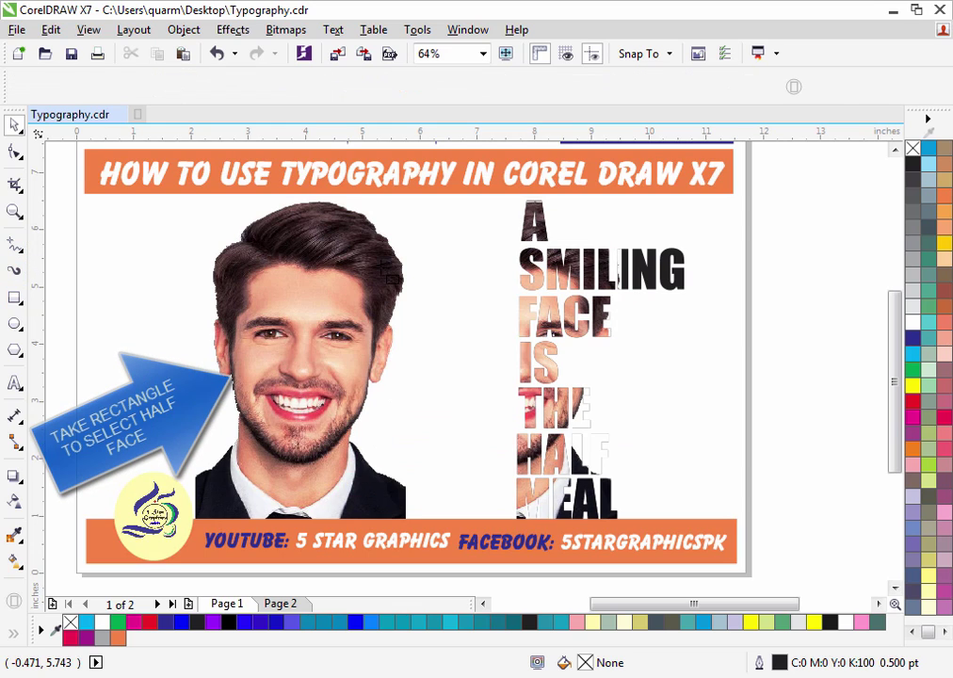
left_click(15, 298)
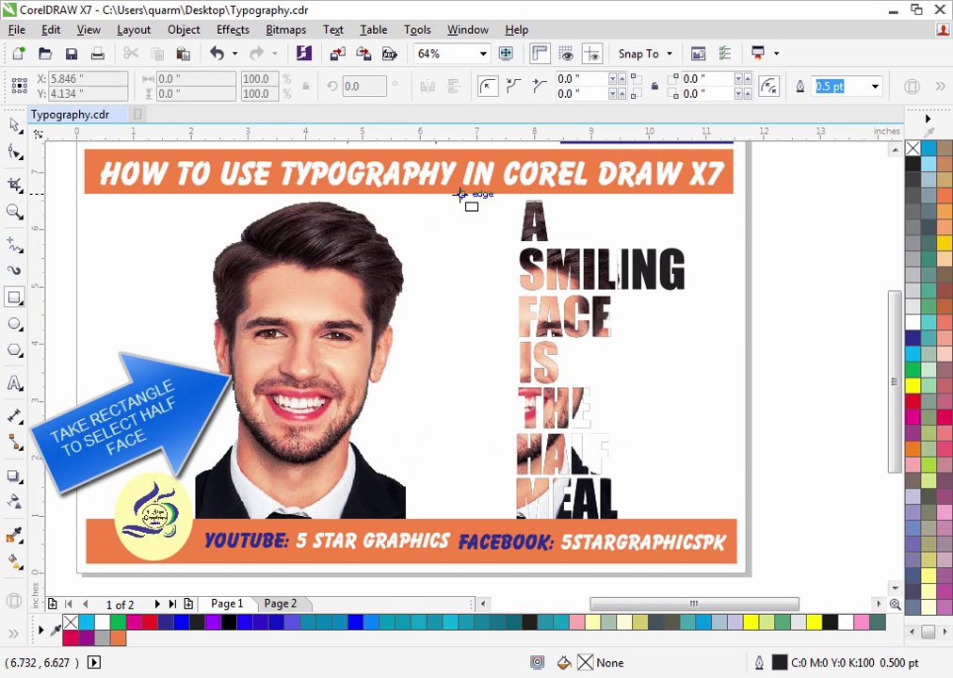
mouse_move(460, 195)
left_mouse_down()
mouse_move(319, 315)
mouse_move(313, 495)
mouse_move(300, 519)
left_mouse_up()
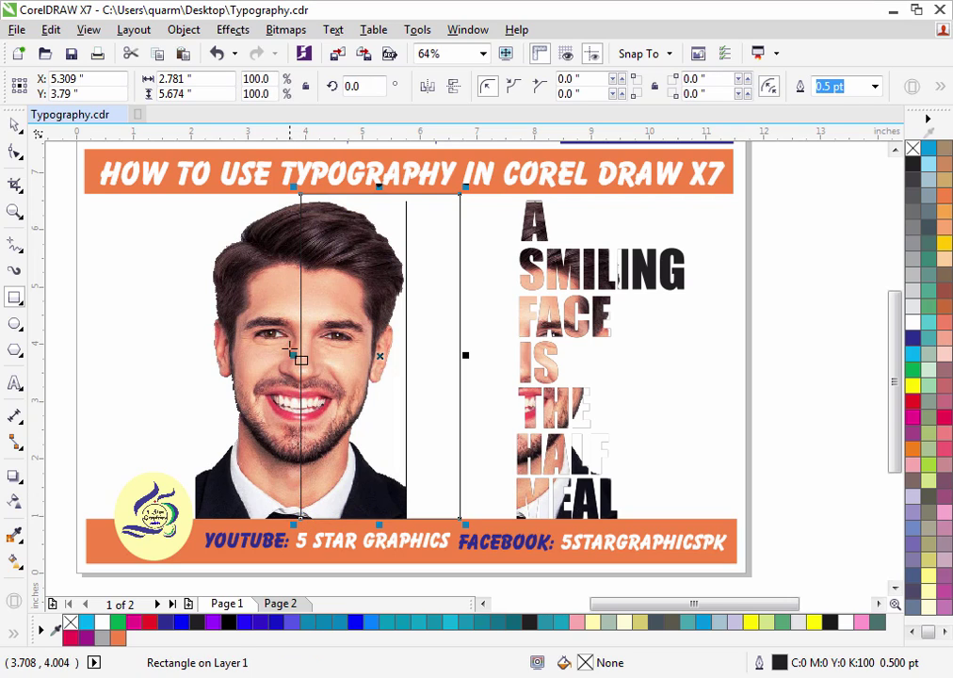
left_click_drag(295, 357, 299, 360)
left_click(14, 125)
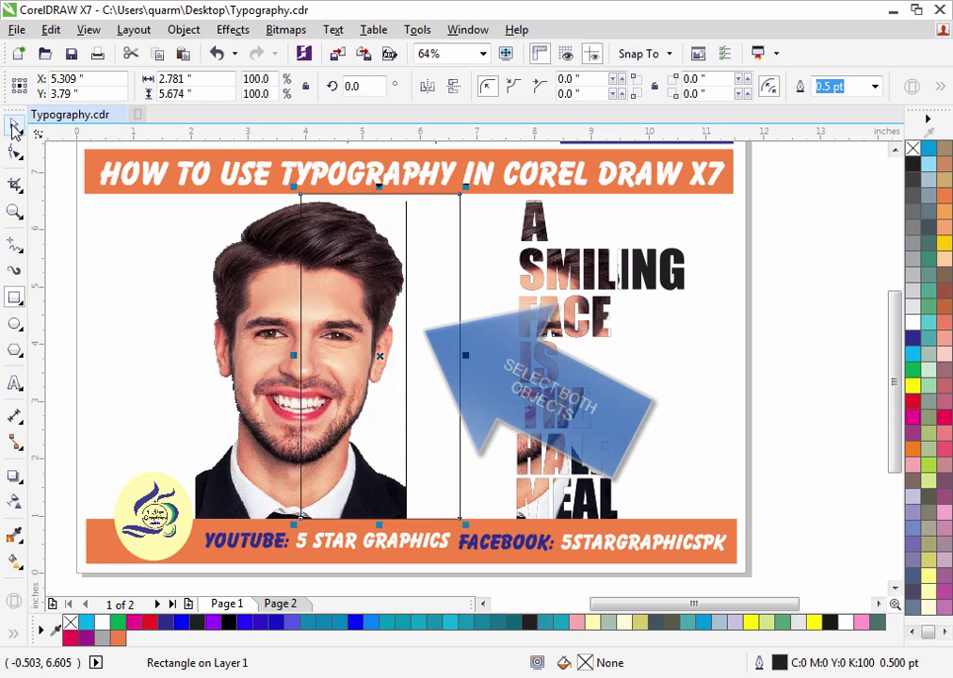
Cut the right half off the full portrait by subtracting the overlapping rectangle with Back Minus Front.
scroll(179, 207, "down", 2)
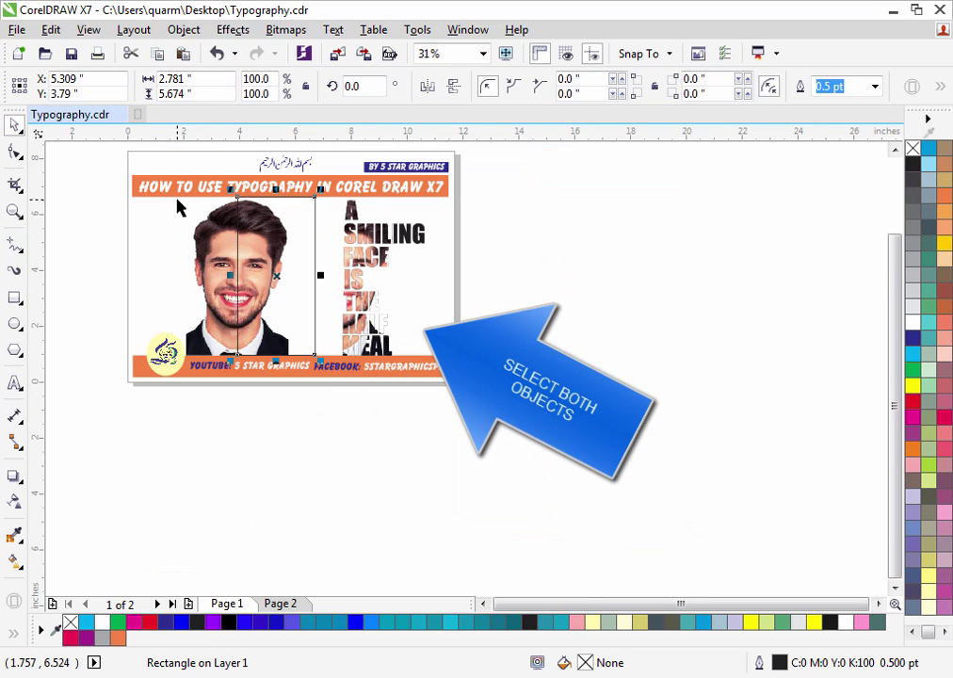
scroll(181, 206, "up", 2)
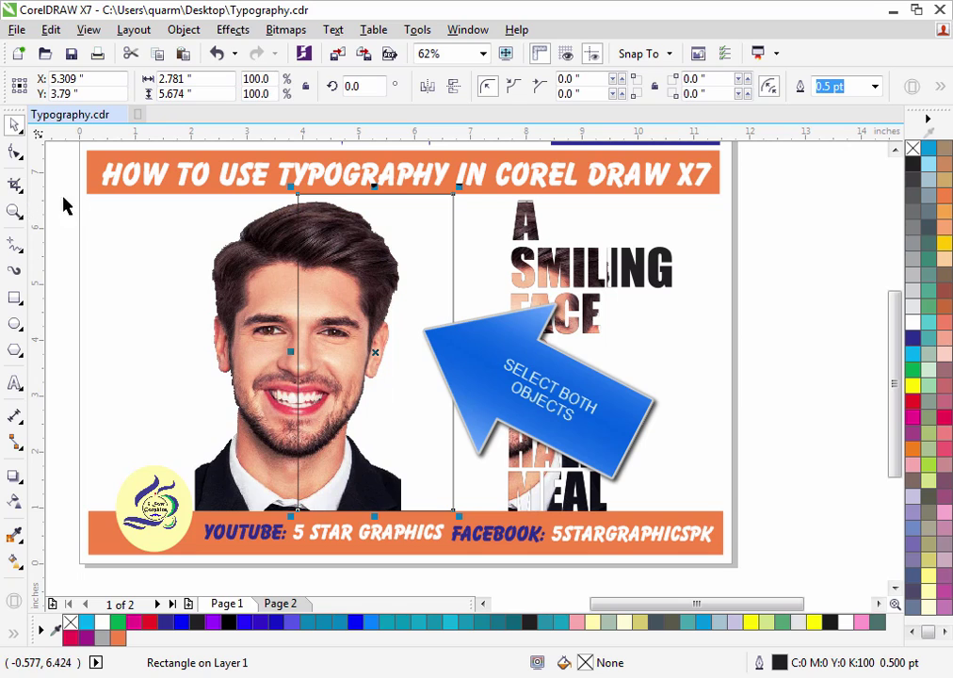
left_click_drag(75, 188, 470, 520)
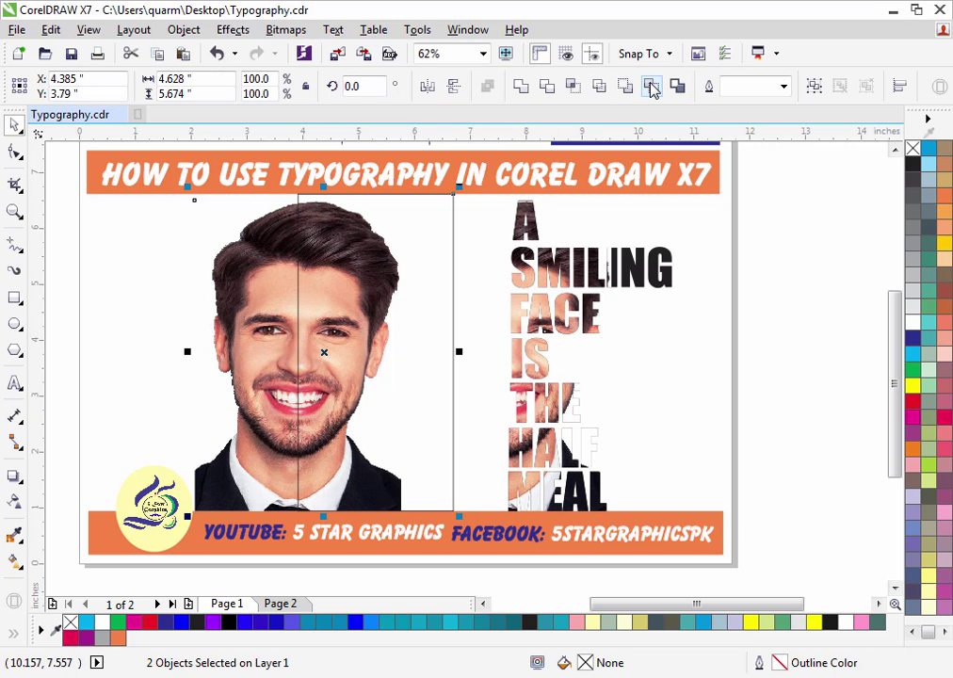
left_click(652, 88)
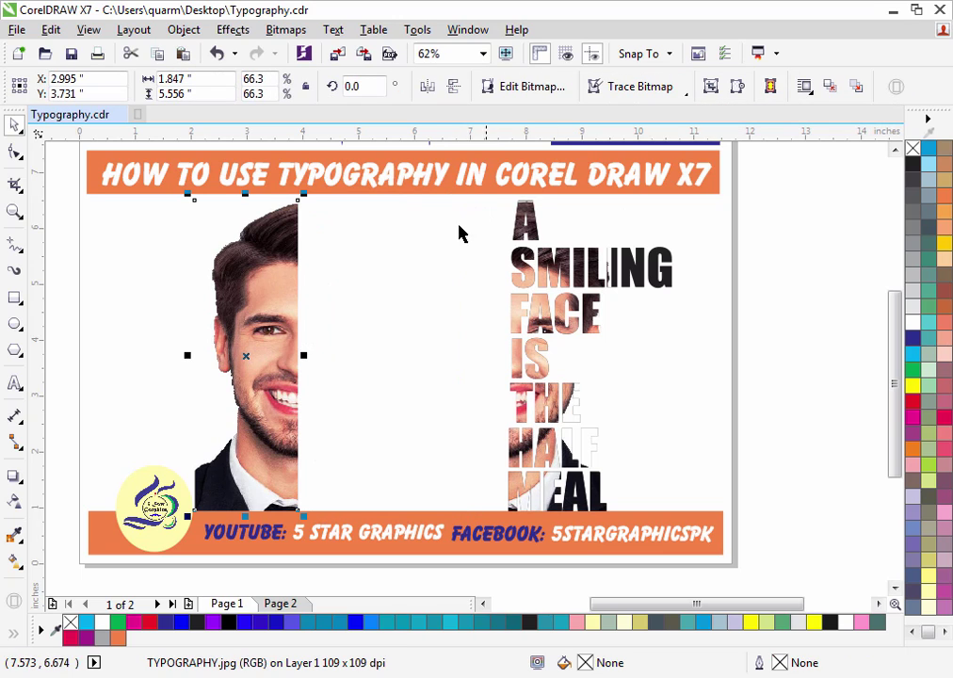
left_click(765, 257)
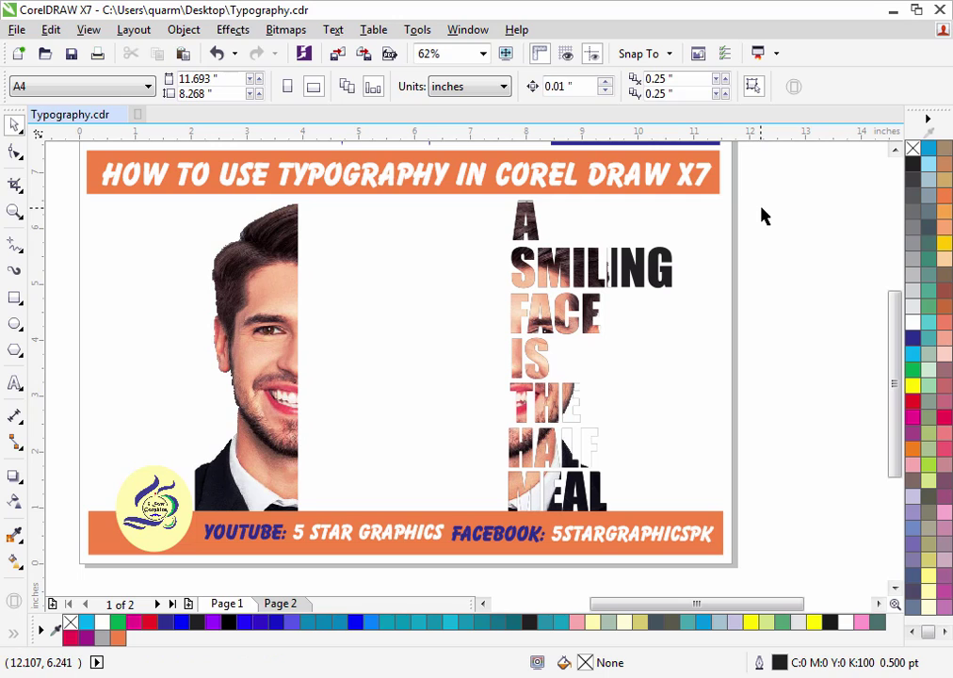
Nudge the photo-filled word group left to X 5.329 inches, joining it to the cut edge of the half face.
left_click_drag(766, 200, 471, 501)
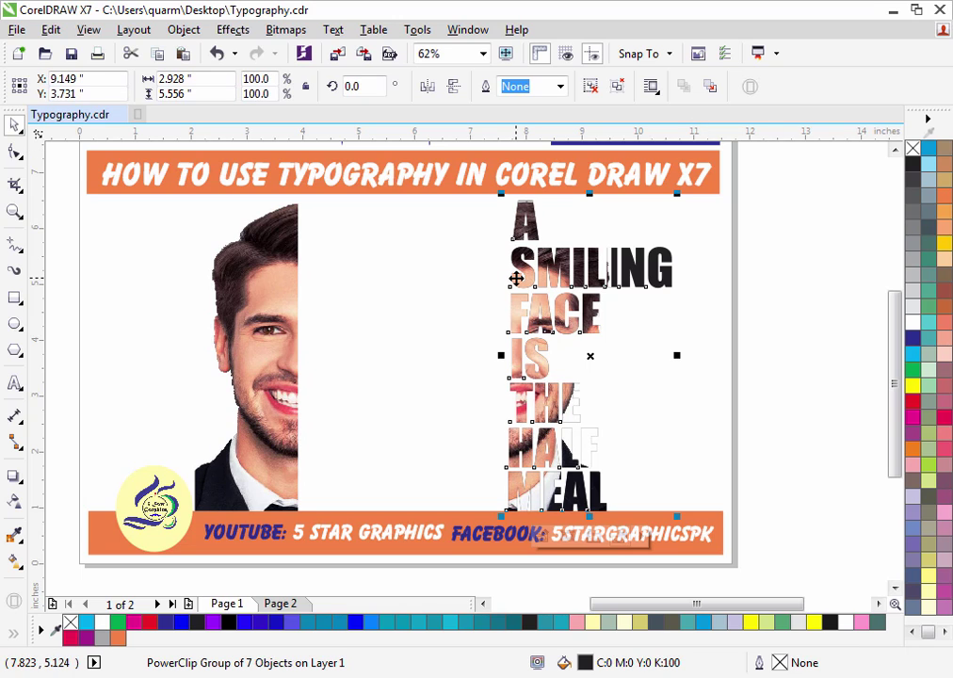
key("Left")
key("Left")
key("Left")
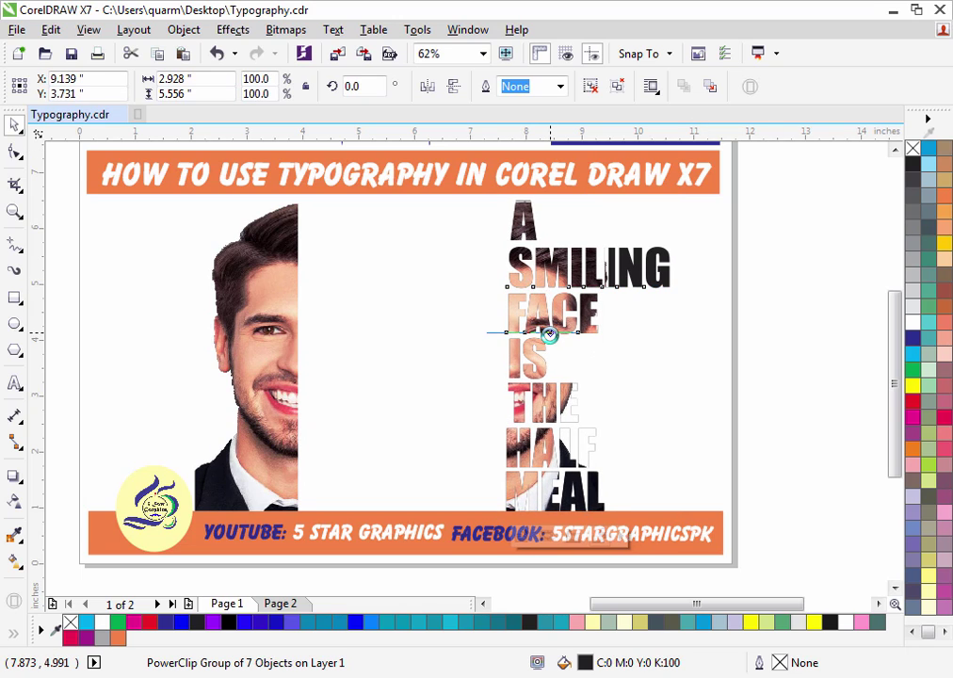
key("Left")
key("Left")
key("Left")
key("Left")
key("Left")
key("Left")
key("Left")
key("Left")
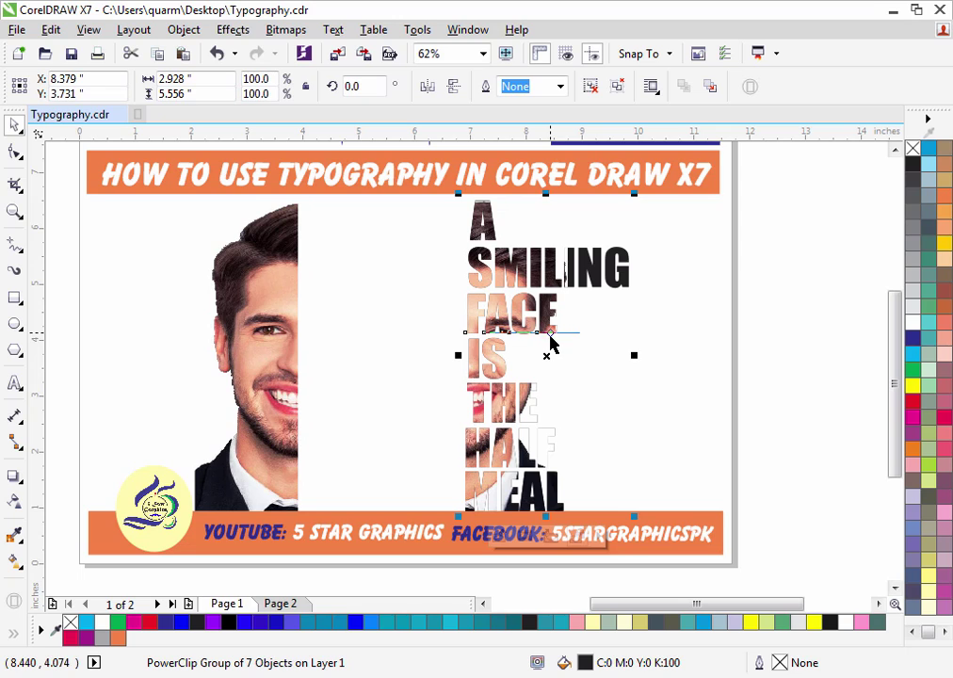
key("Left")
key("Left")
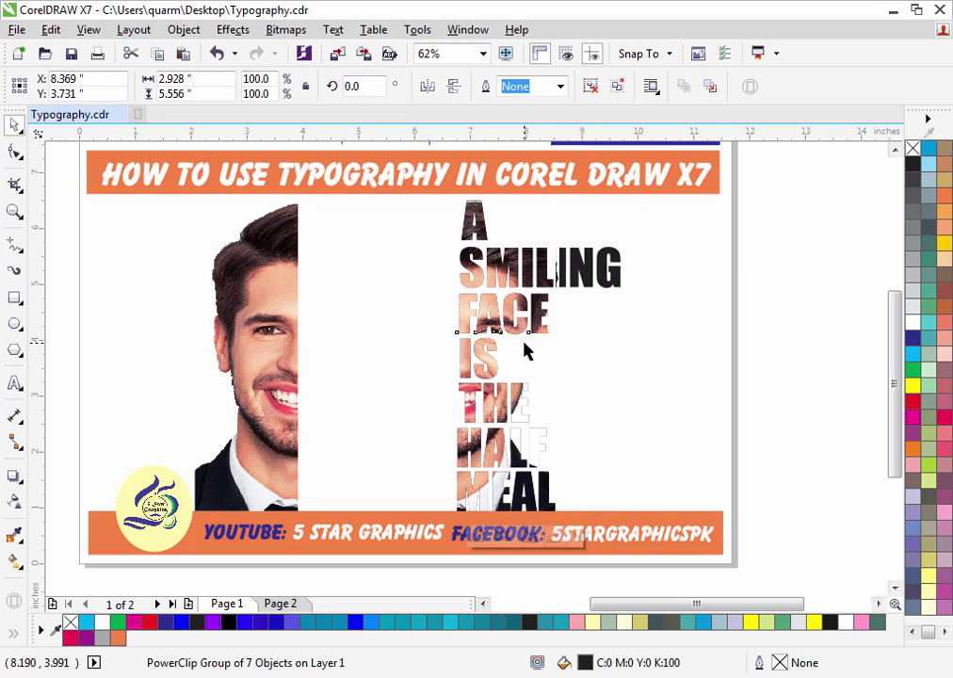
key("Left")
key("Left")
key("Left")
key("Left")
key("Left")
key("Left")
key("Left")
key("Left")
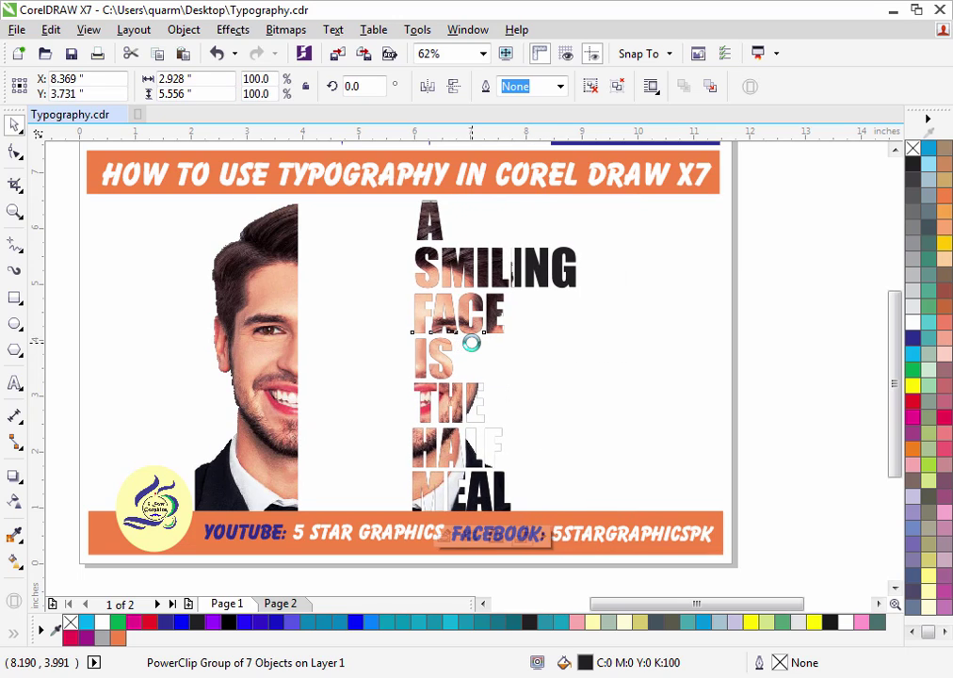
key("Left")
key("Left")
key("Left")
key("Left")
key("Left")
key("Left")
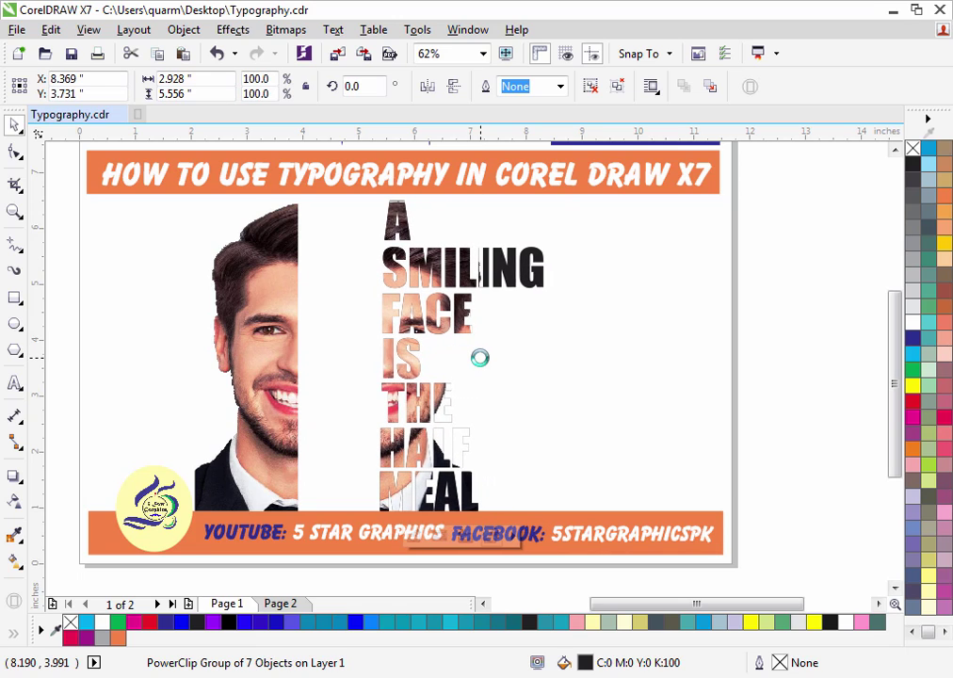
key("Left")
key("Left")
key("Left")
key("Left")
key("Left")
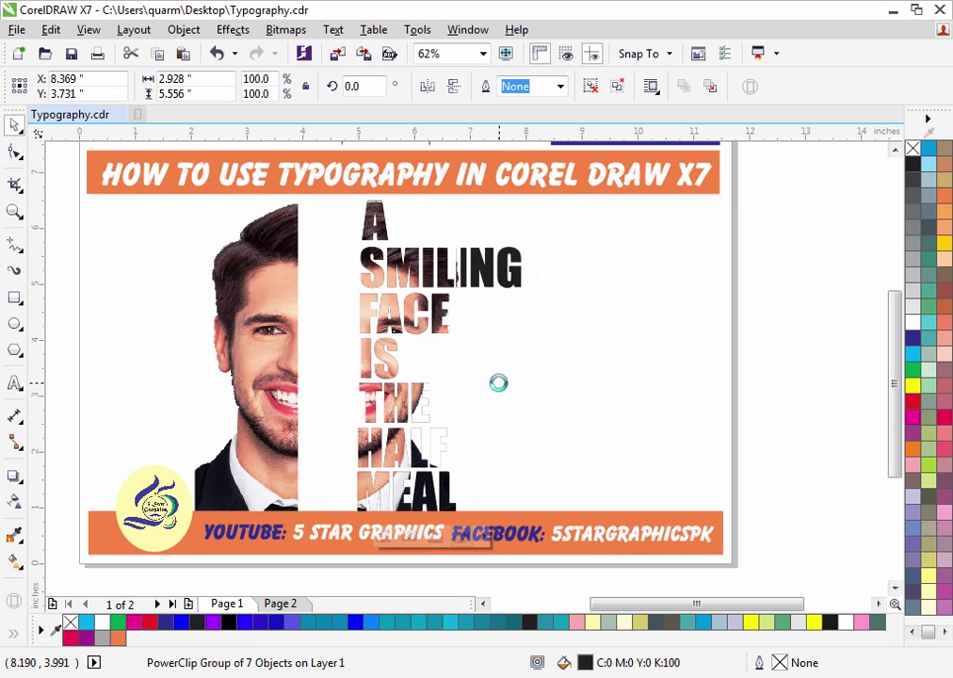
key("Left")
key("Left")
key("Left")
key("Left")
key("Left")
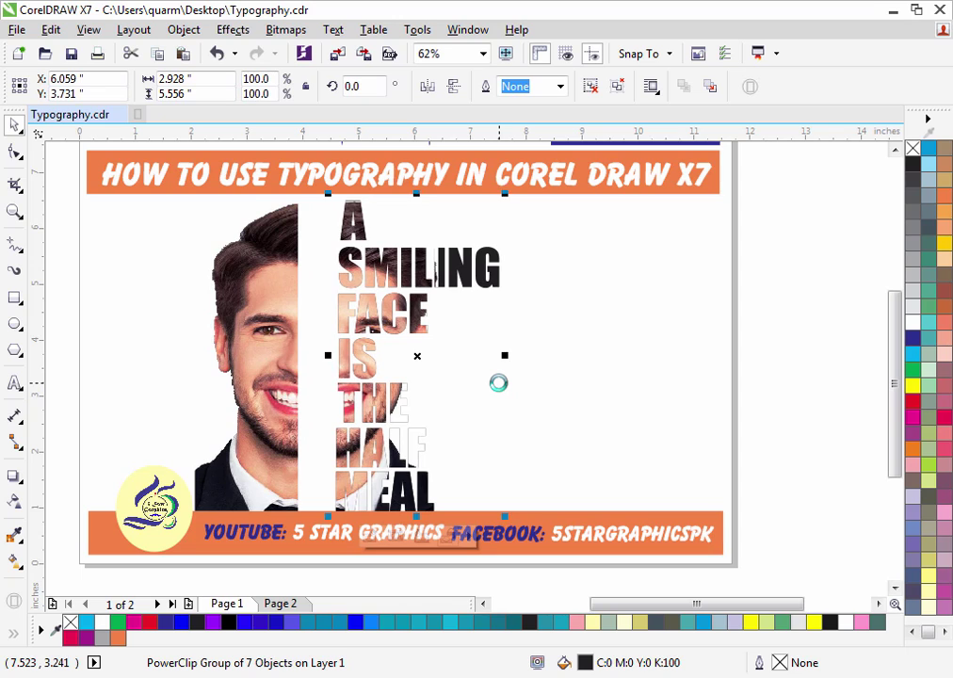
key("Left")
key("Left")
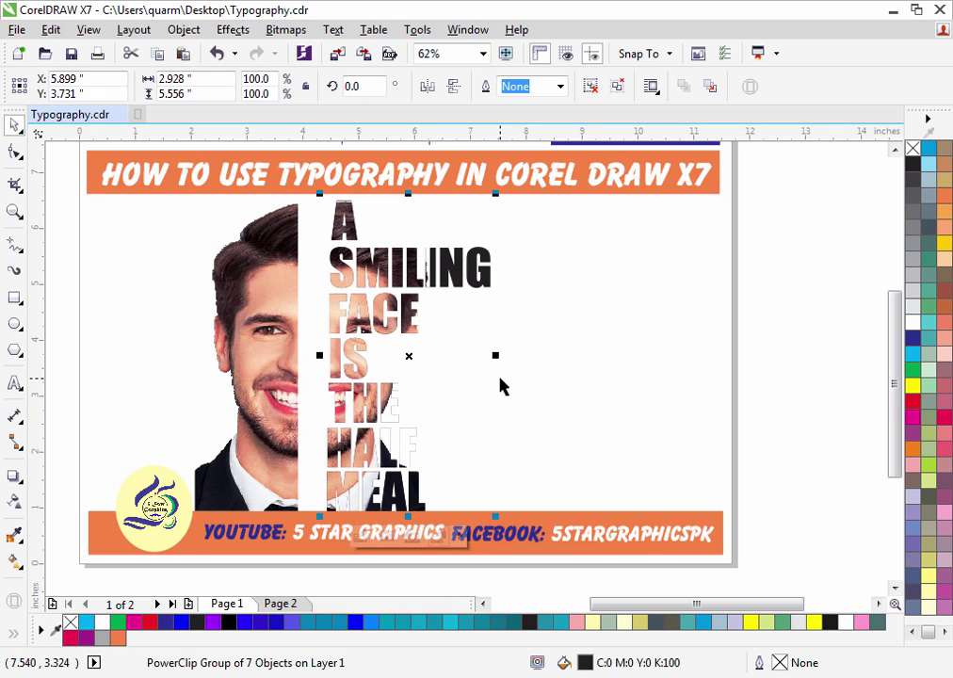
key("Left")
key("Left")
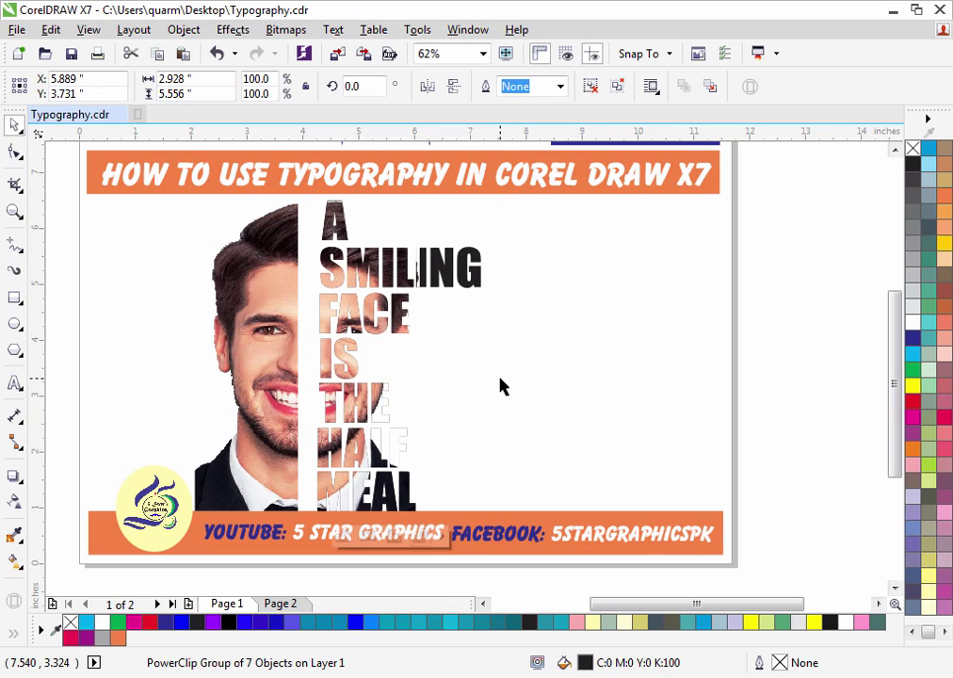
key("Left")
key("Left")
key("Left")
key("Left")
key("Left")
key("Left")
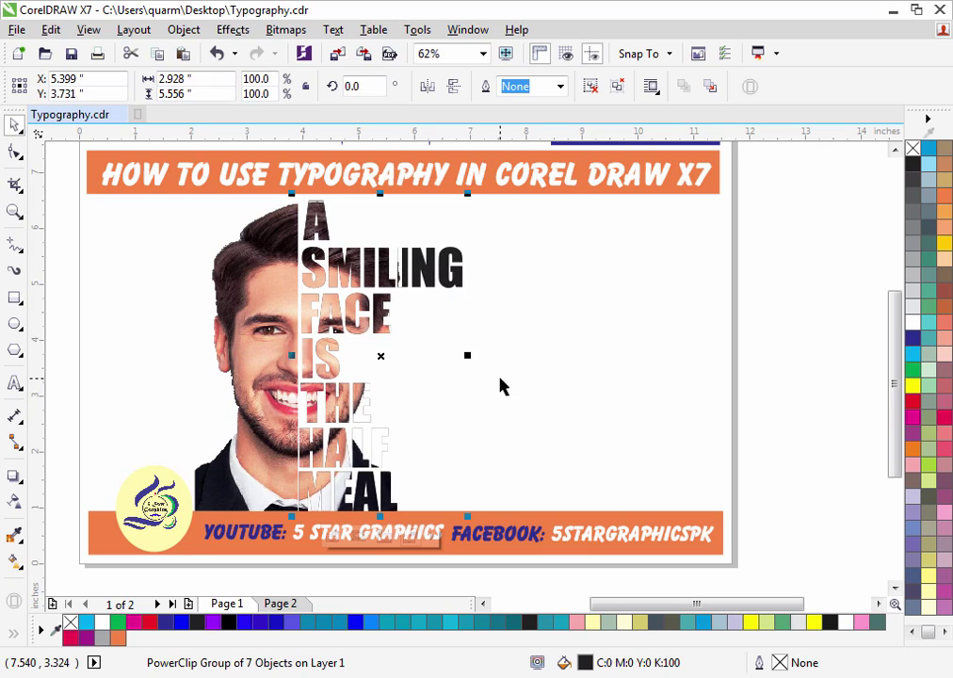
key("Left")
key("Left")
key("Left")
key("Left")
key("Left")
key("Left")
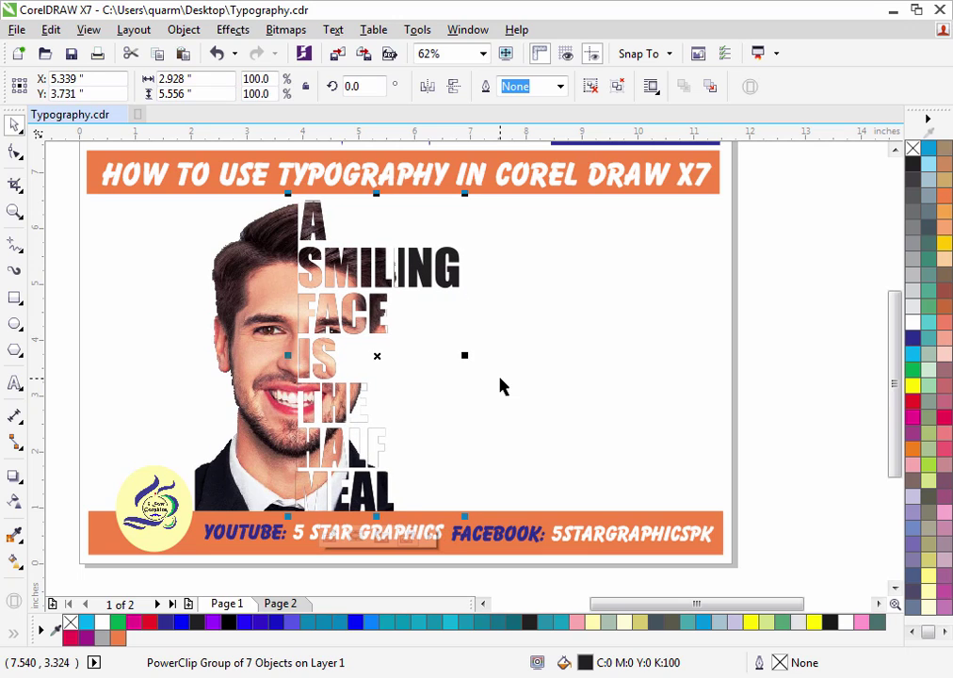
key("Left")
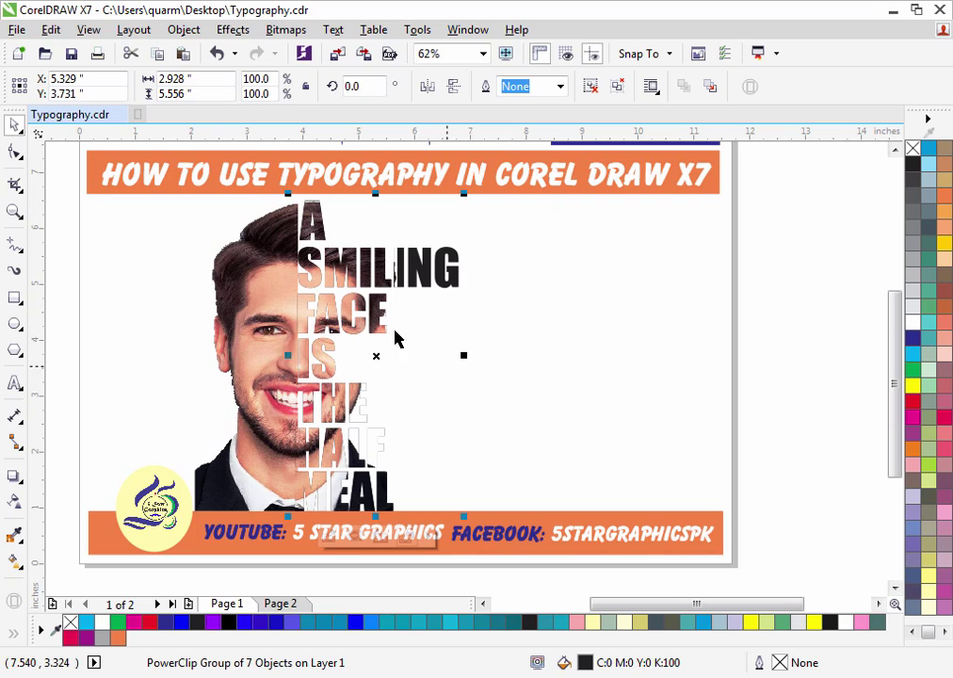
Move the half face and the word group together horizontally towards the page's middle, at about X 6.222 inches.
left_click(58, 189)
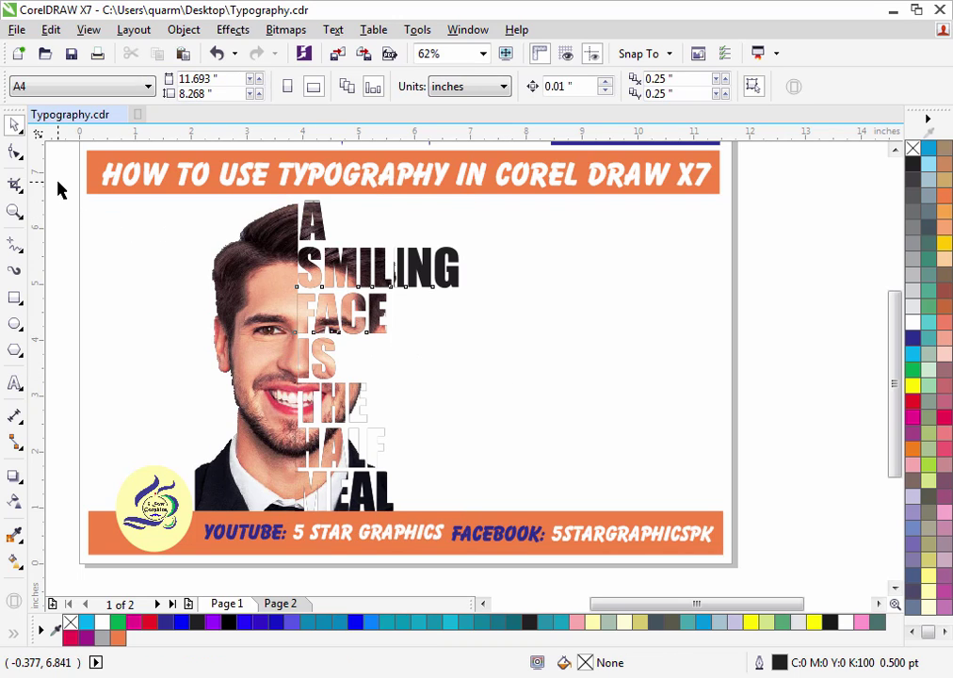
left_click_drag(58, 182, 477, 523)
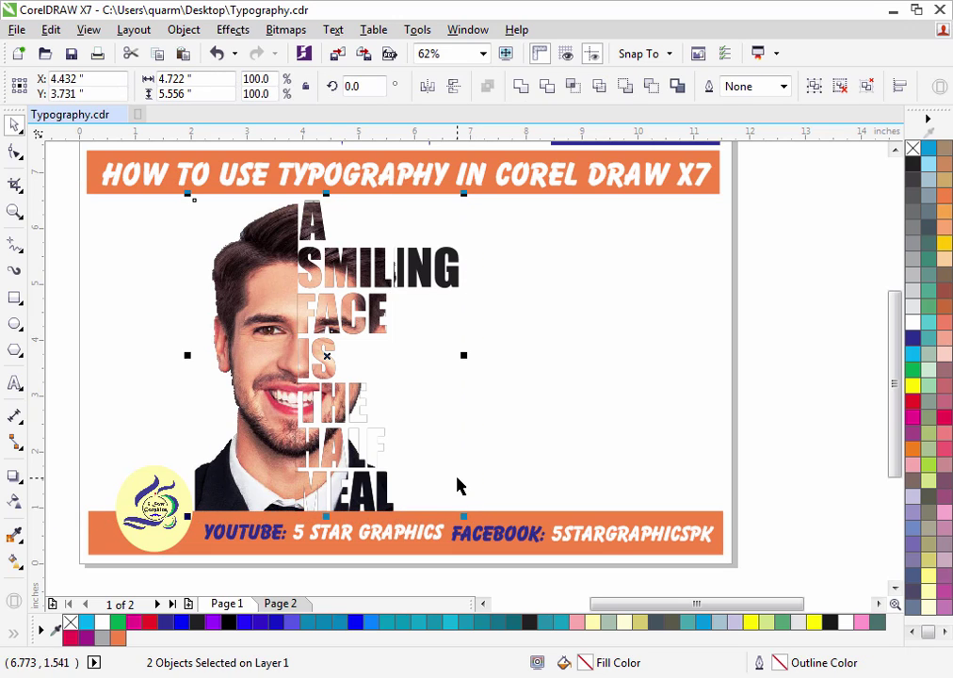
left_click_drag(306, 373, 310, 373)
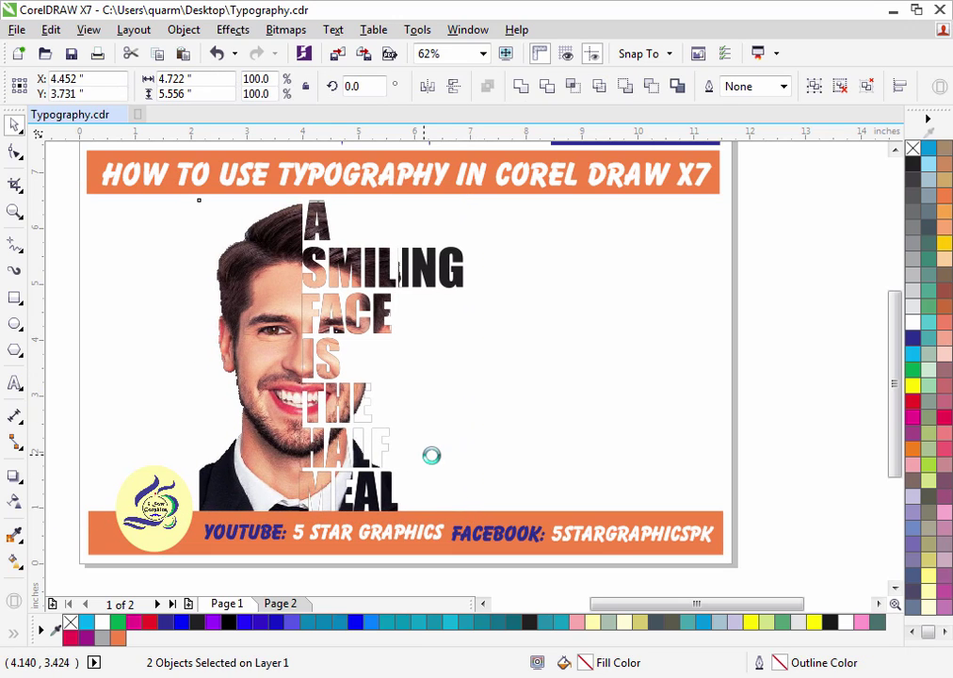
left_click_drag(432, 456, 507, 477)
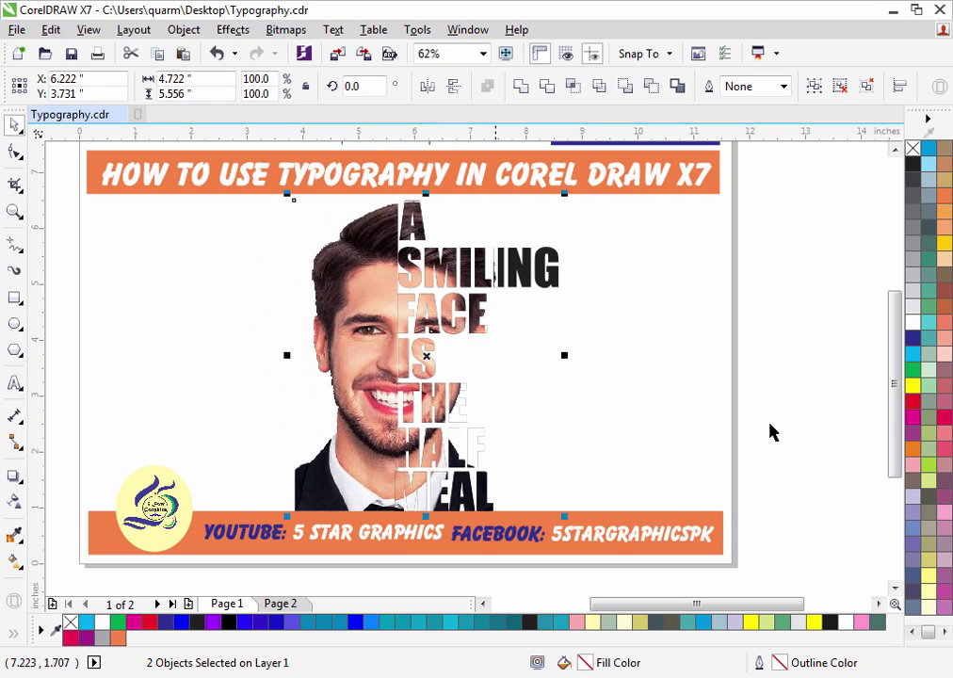
left_click(749, 404)
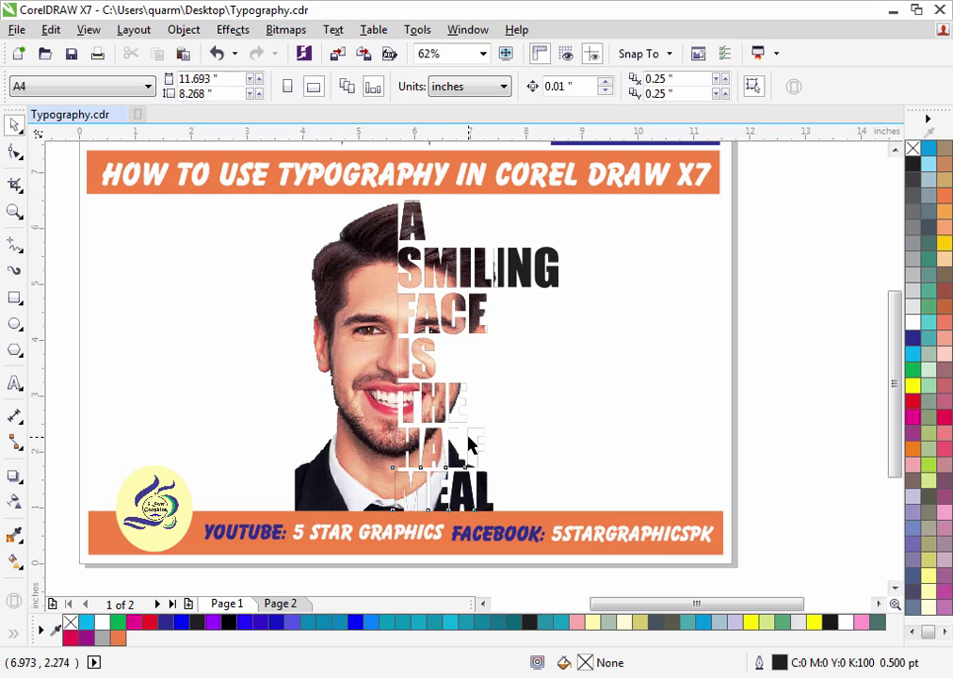
scroll(468, 443, "down", 1)
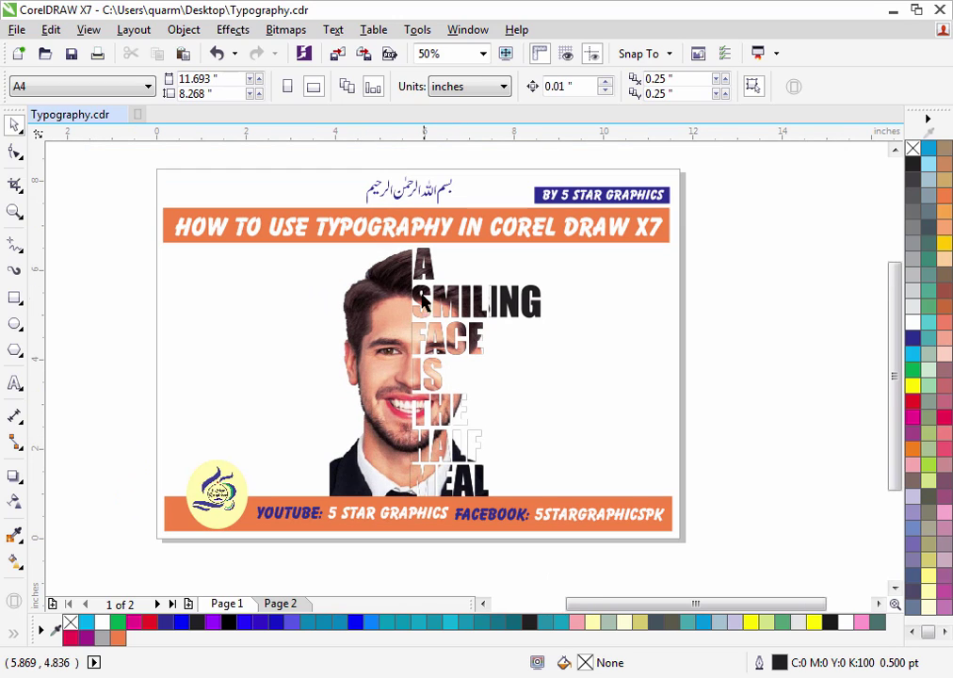